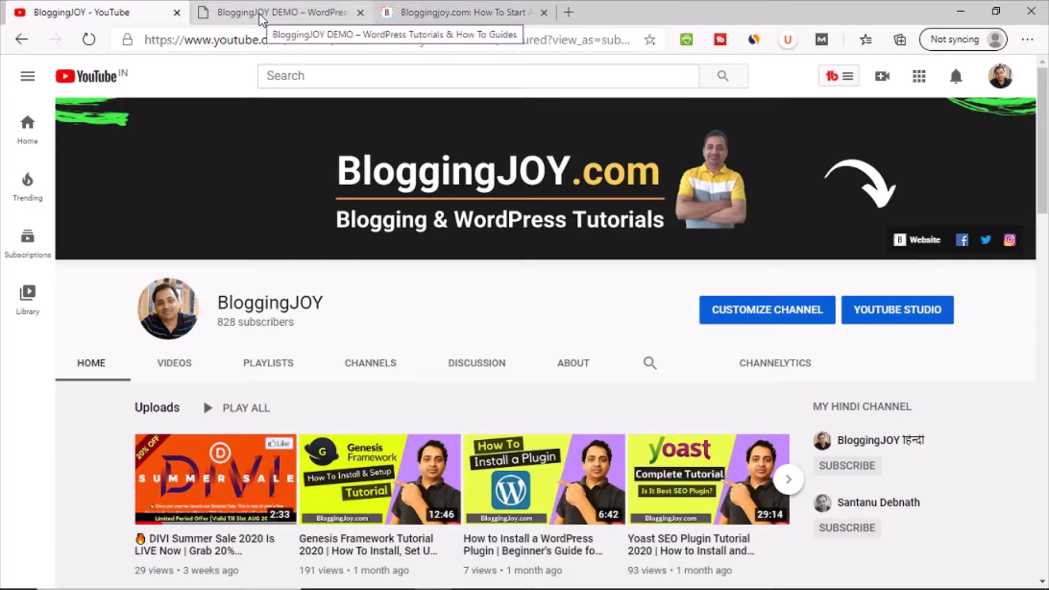
- Open the demo site's WordPress dashboard and go to the page for adding new plugins
left_click(260, 20)
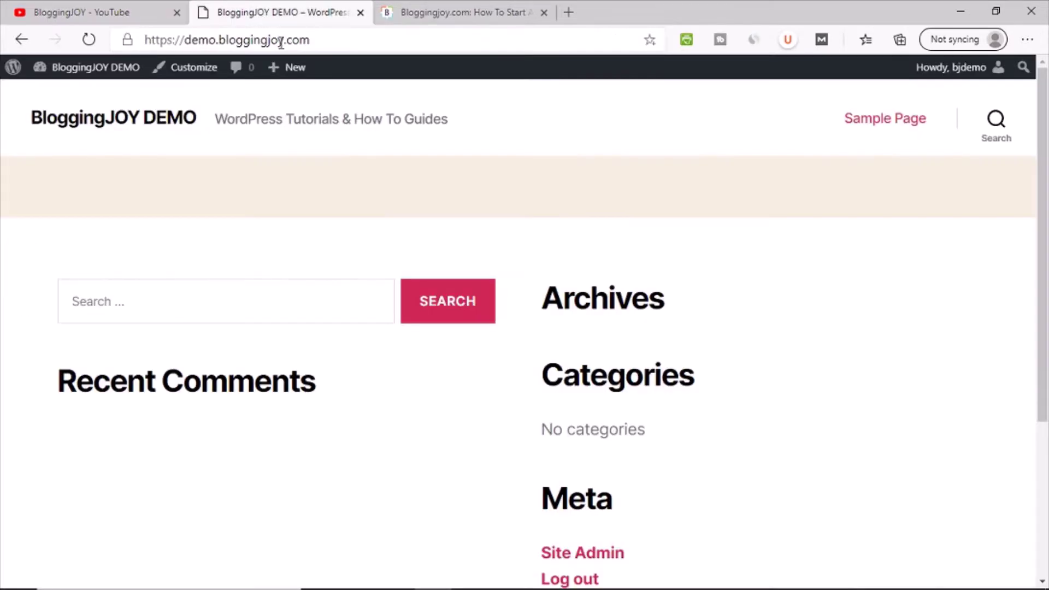
left_click(104, 76)
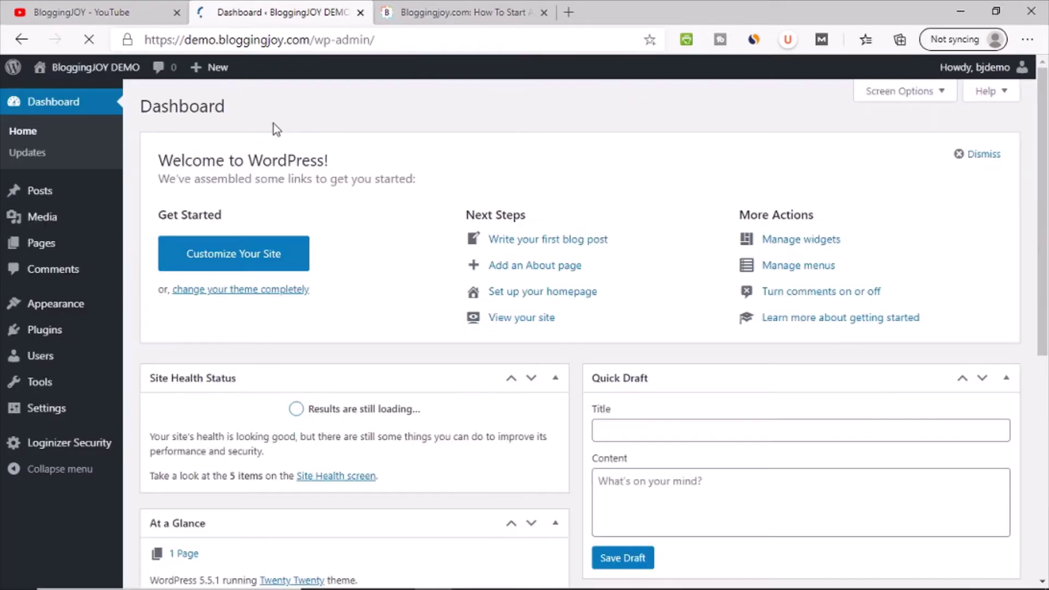
mouse_move(209, 68)
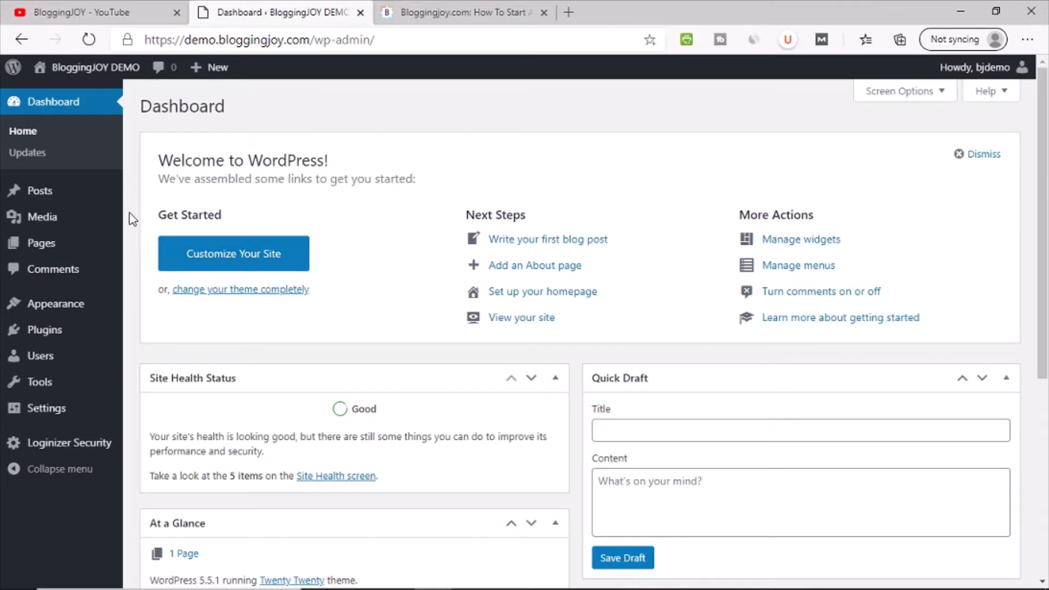
mouse_move(52, 330)
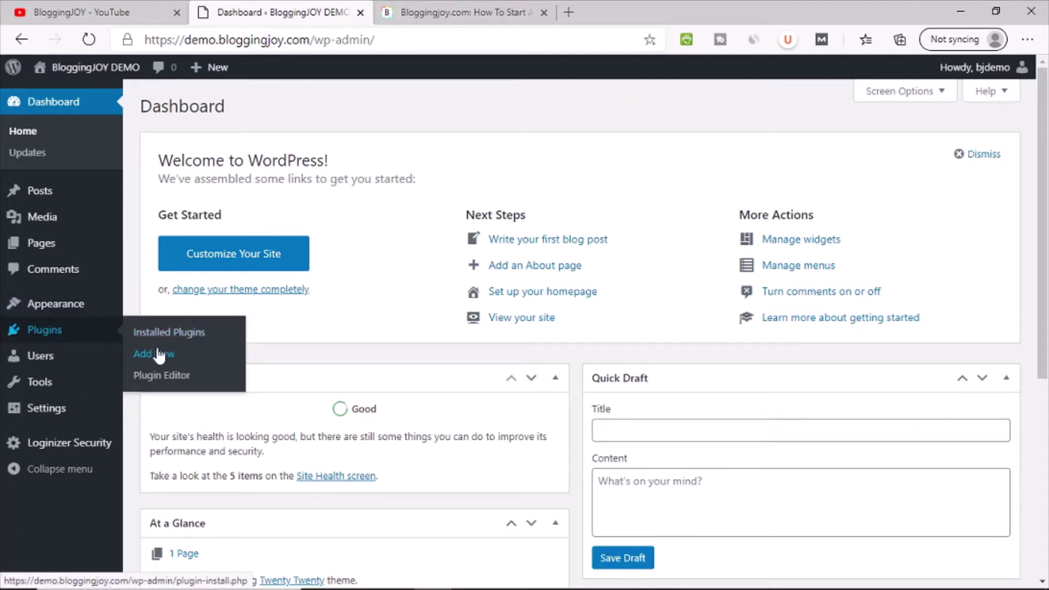
left_click(165, 359)
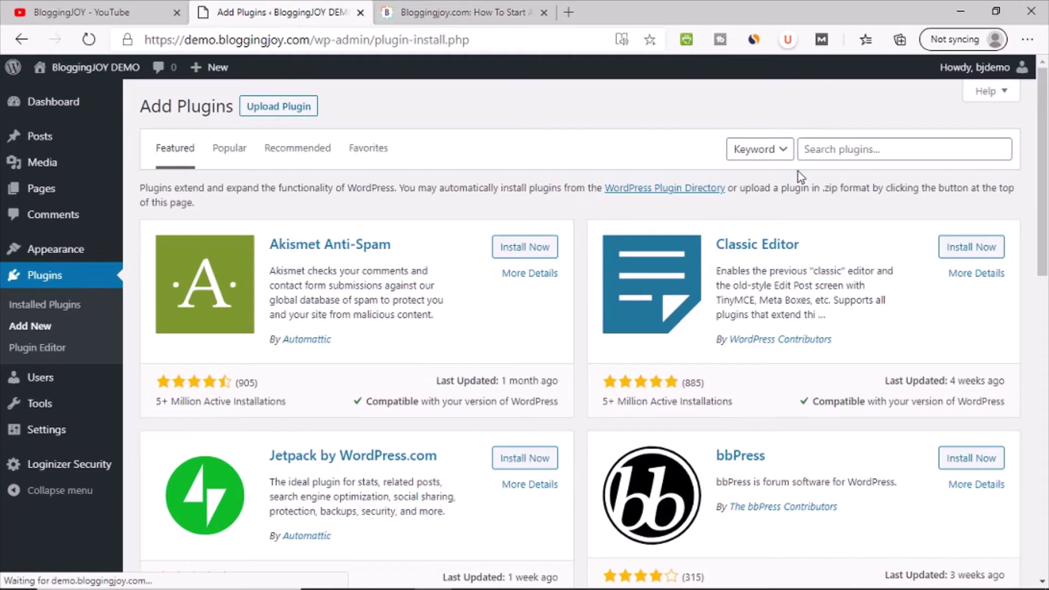
- Search the plugin directory for "thirstyaffiliate"
left_click(831, 149)
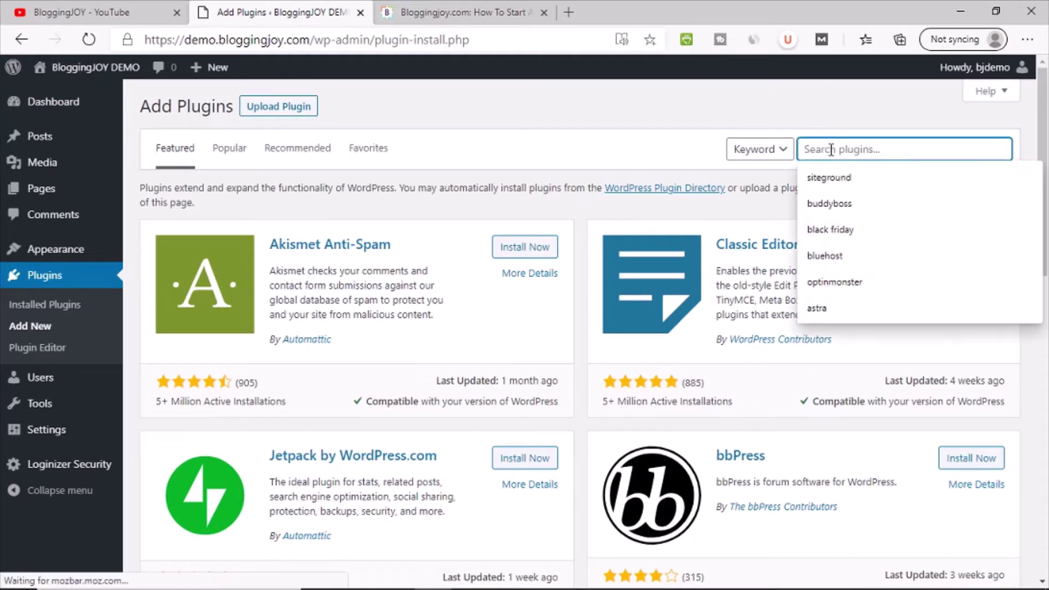
type("thi")
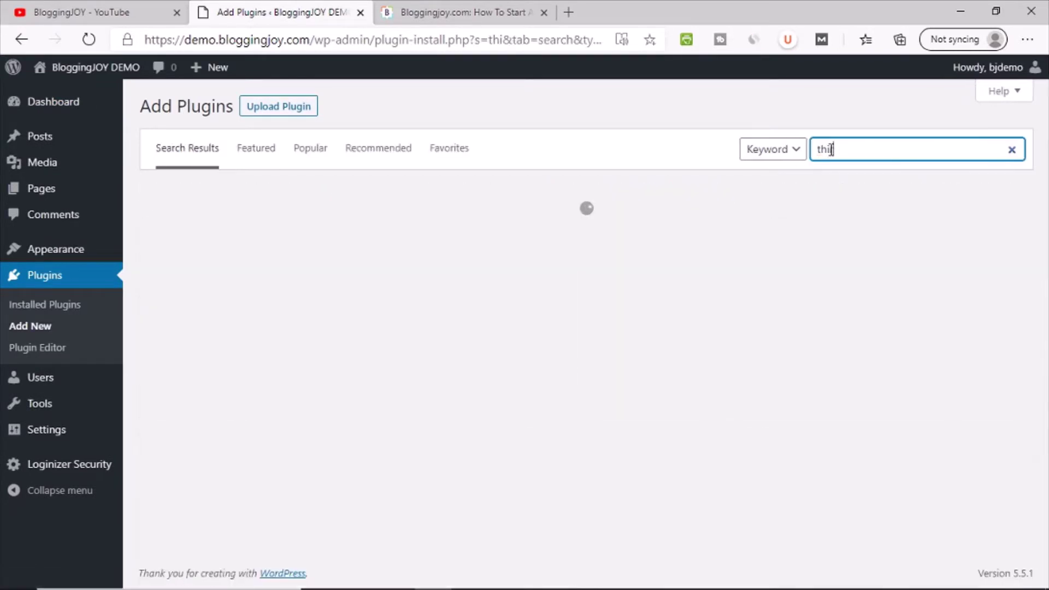
type("rstyaff")
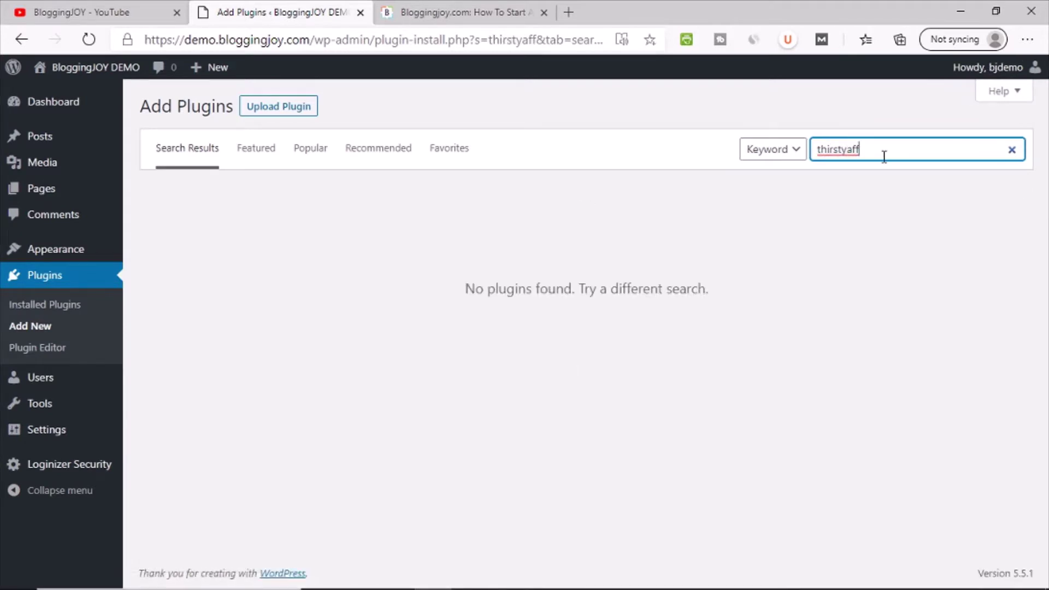
type("iliate")
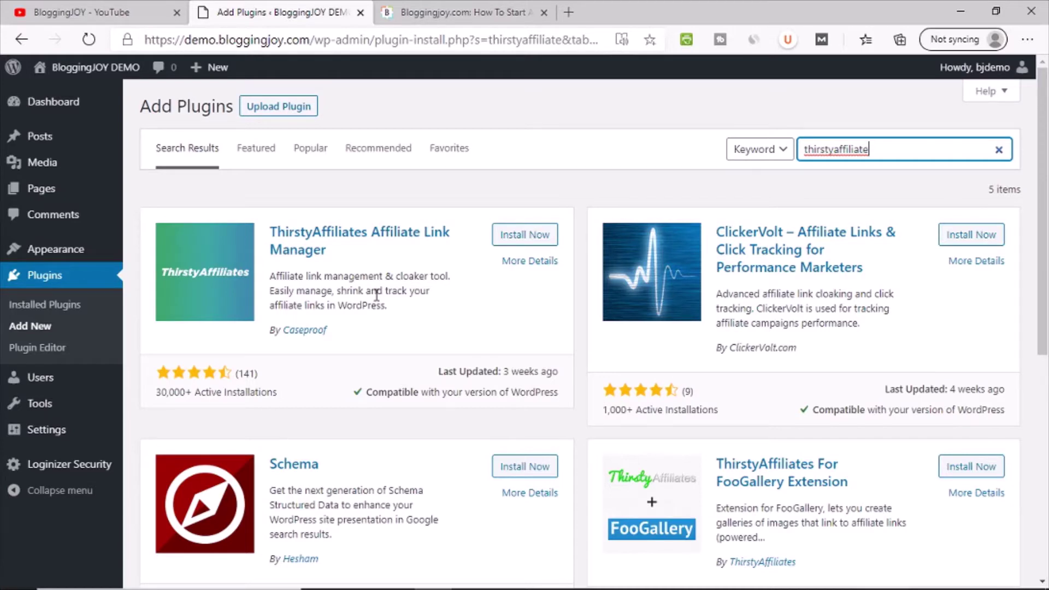
- Browse the bloggingjoy.com homepage down to Recommended Blogging Tools and open the My Toolbox page
left_click(445, 6)
scroll(392, 247, "up", 1)
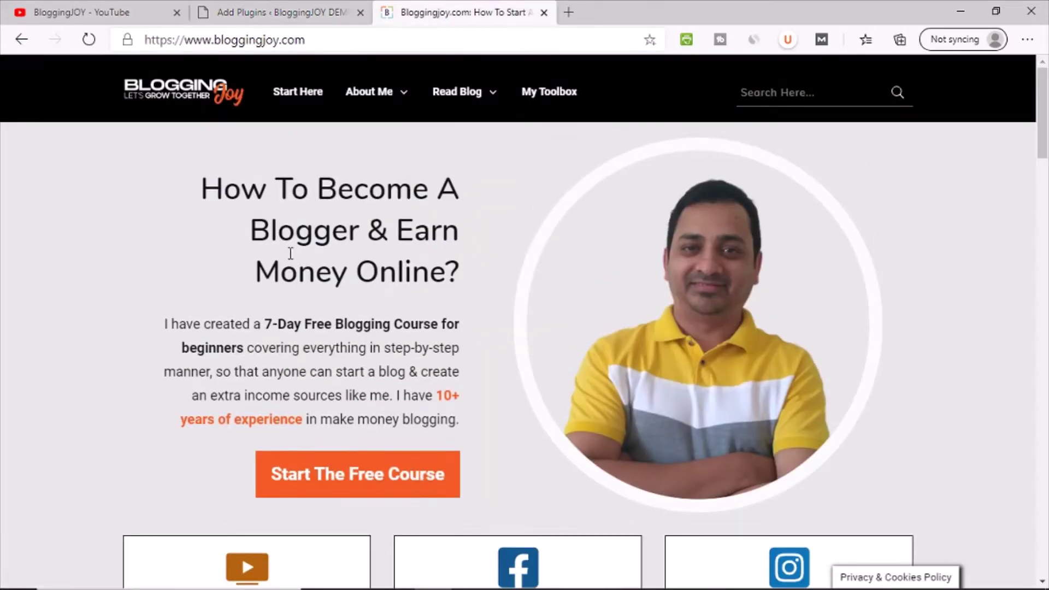
scroll(443, 292, "down", 12)
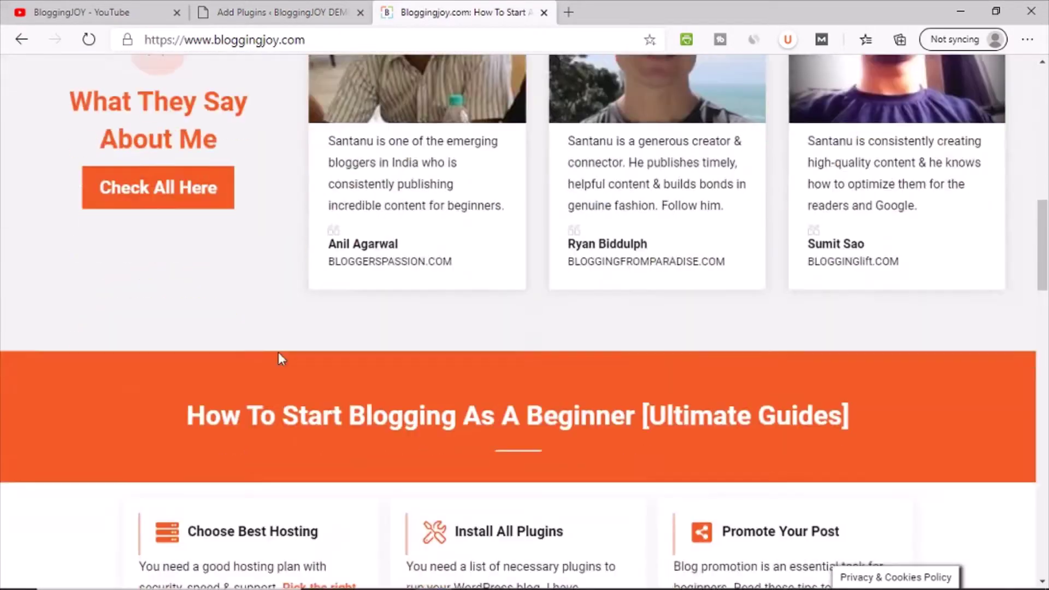
scroll(296, 363, "down", 15)
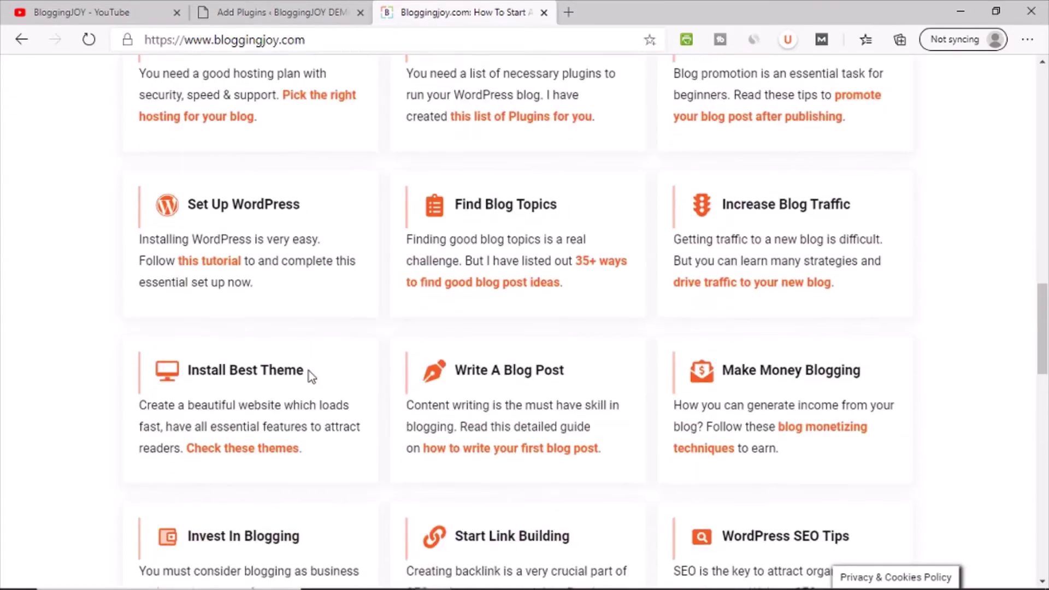
scroll(300, 386, "down", 1)
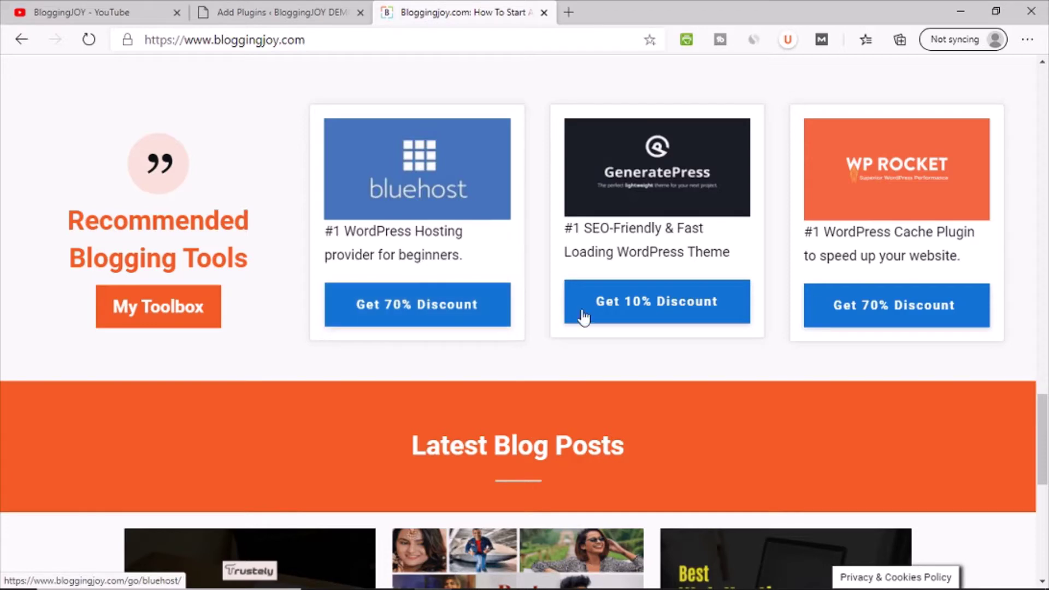
left_click(139, 322)
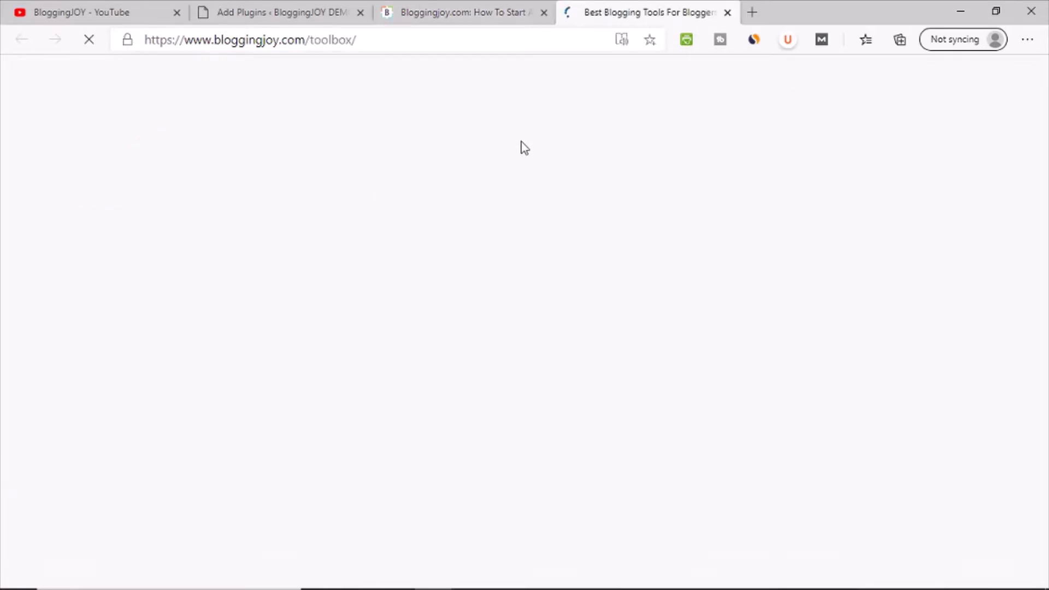
- Review the WordPress hosting recommendations on the toolbox page and open the SiteGround discount offer
scroll(522, 262, "down", 5)
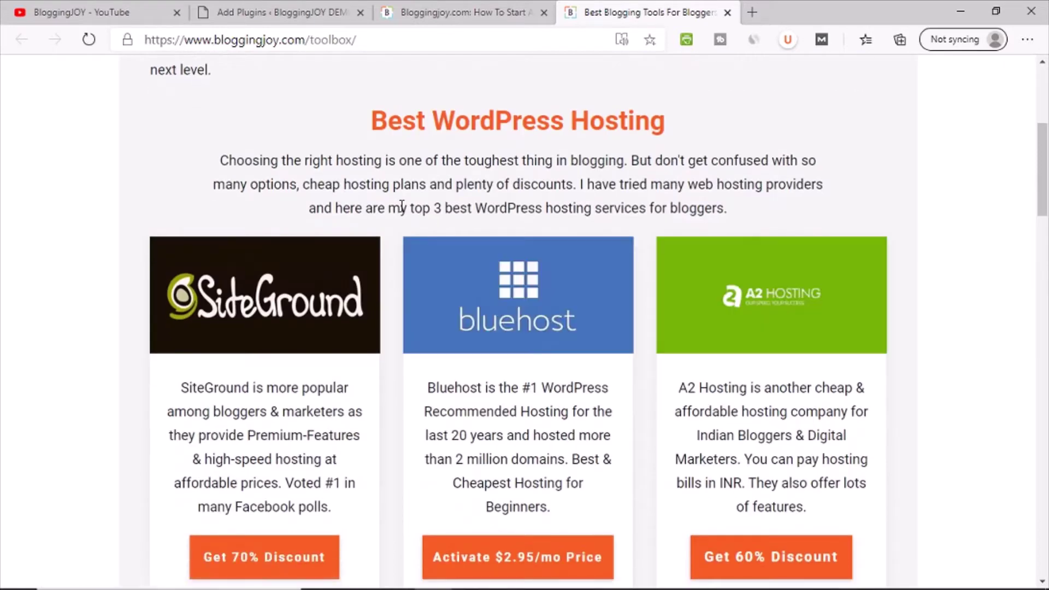
scroll(403, 208, "down", 3)
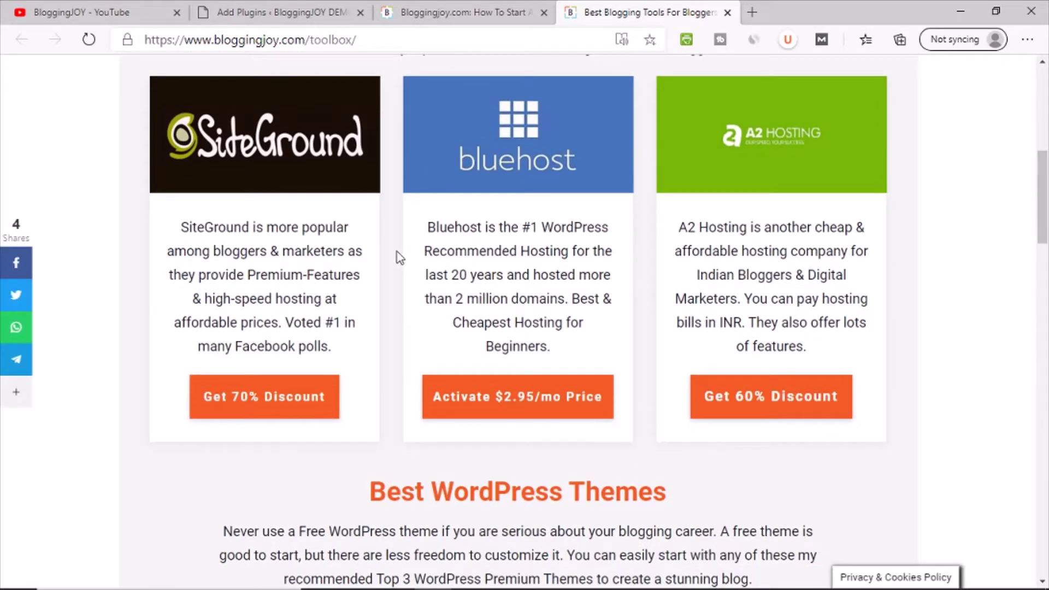
scroll(389, 251, "down", 2)
scroll(465, 243, "down", 3)
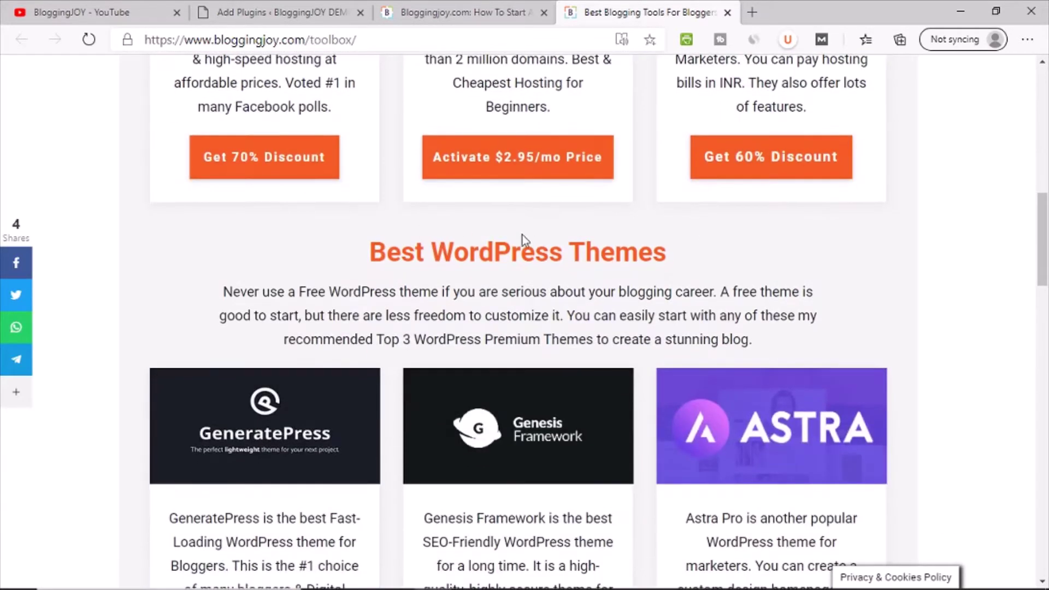
scroll(396, 218, "up", 3)
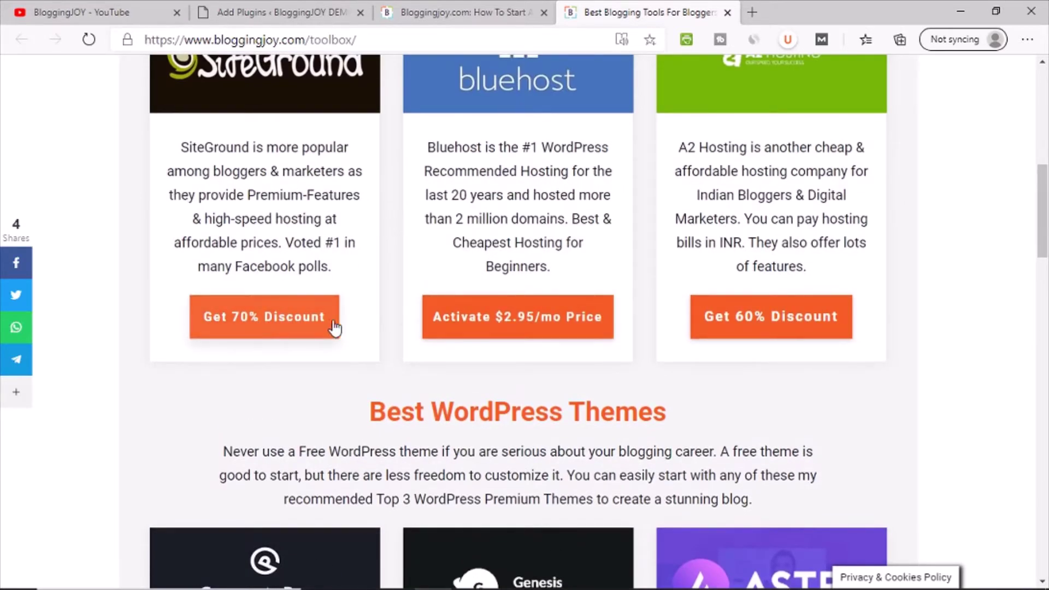
scroll(235, 311, "up", 1)
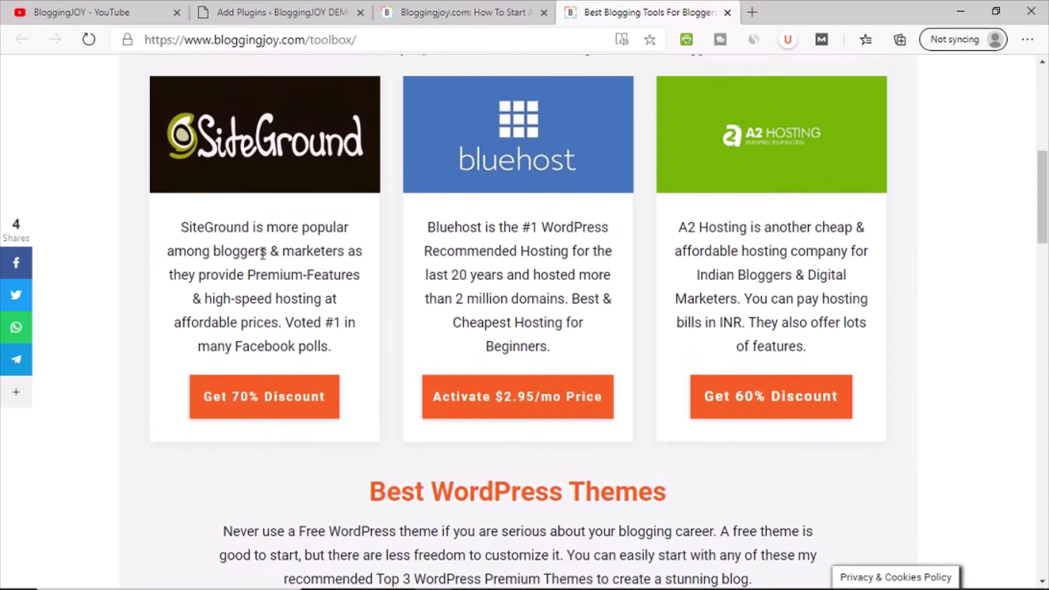
left_click(272, 411)
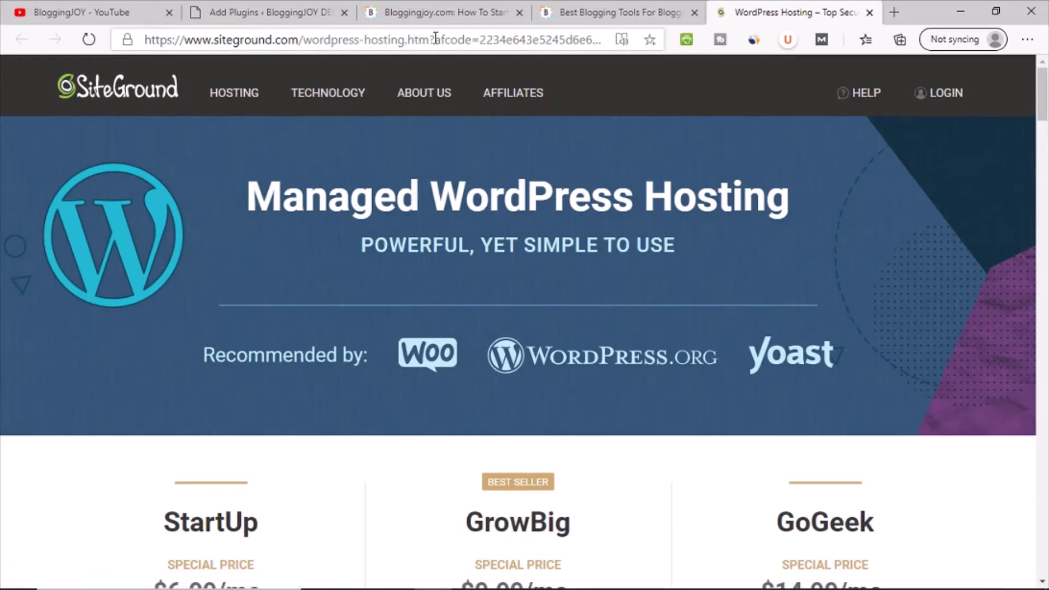
- Examine the affiliate code in the web address of the SiteGround page
left_click_drag(387, 40, 699, 54)
left_click(398, 65)
mouse_move(271, 74)
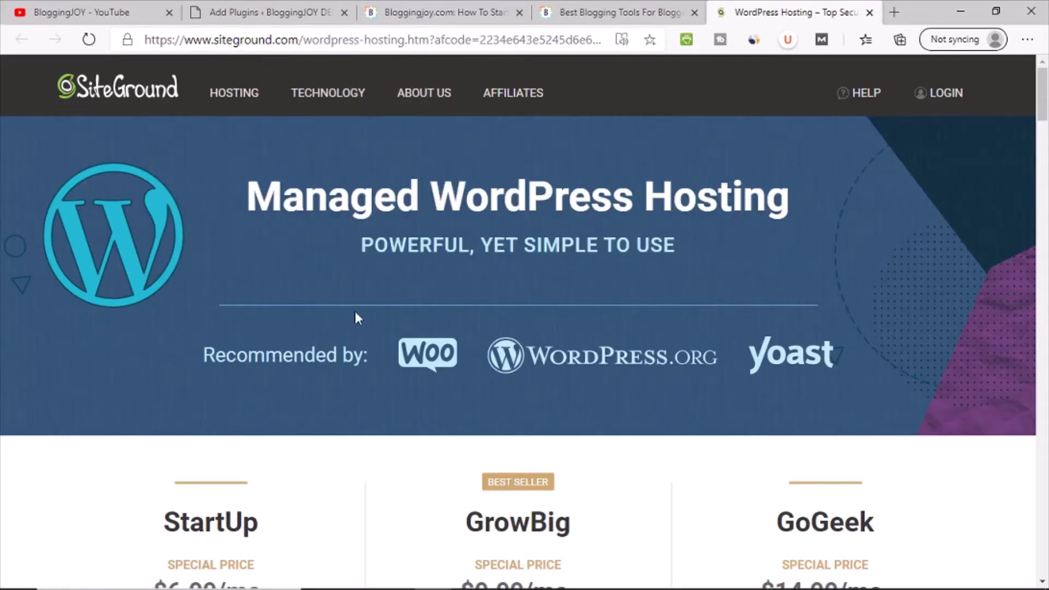
left_click(339, 43)
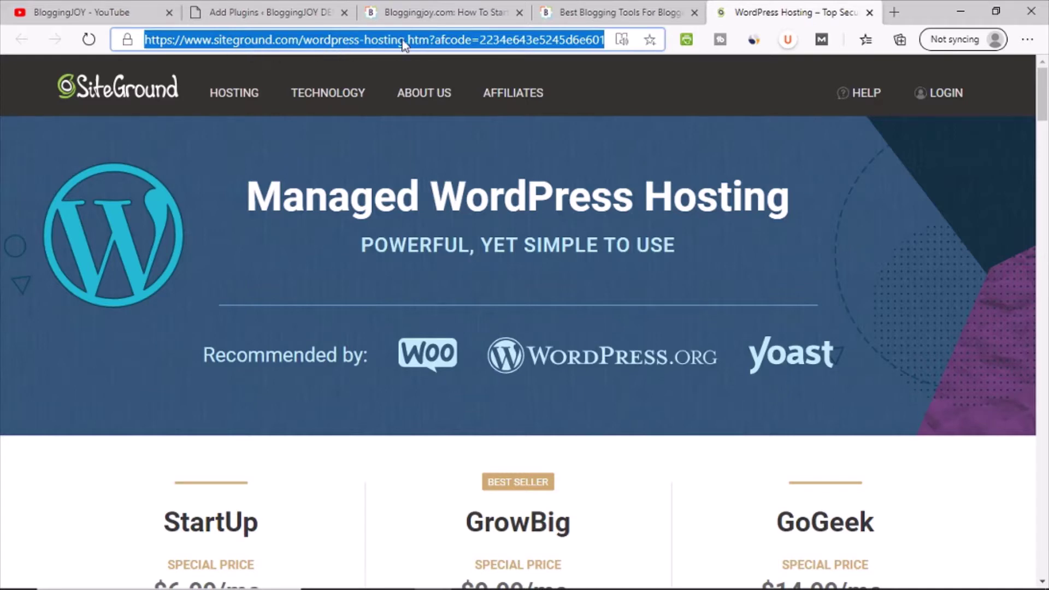
- Check the hosting offers on the toolbox page, then inspect the SiteGround address through to its campaign parameter
left_click(567, 16)
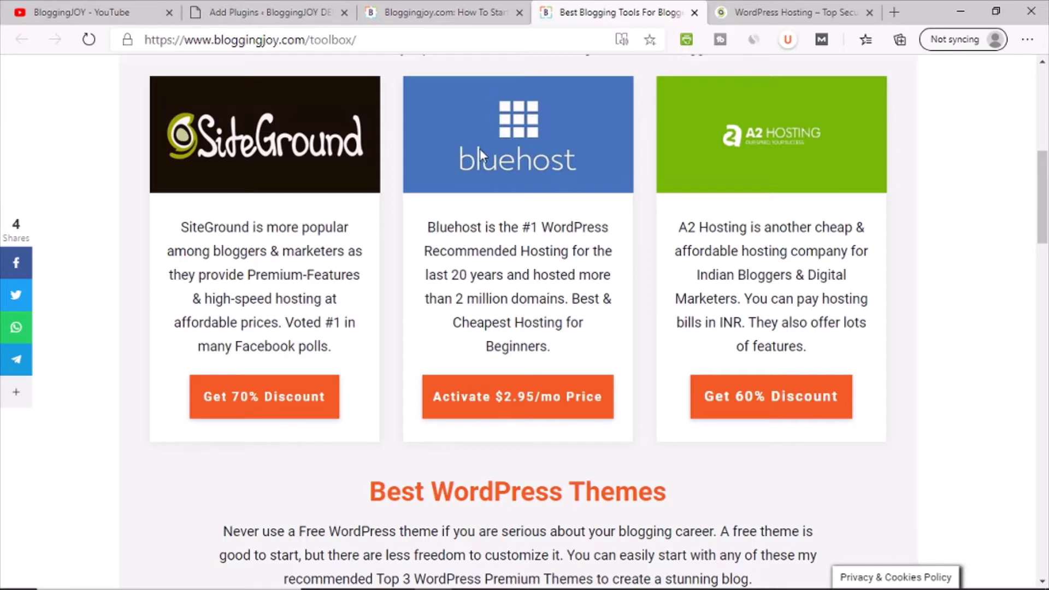
left_click(801, 5)
left_click(285, 39)
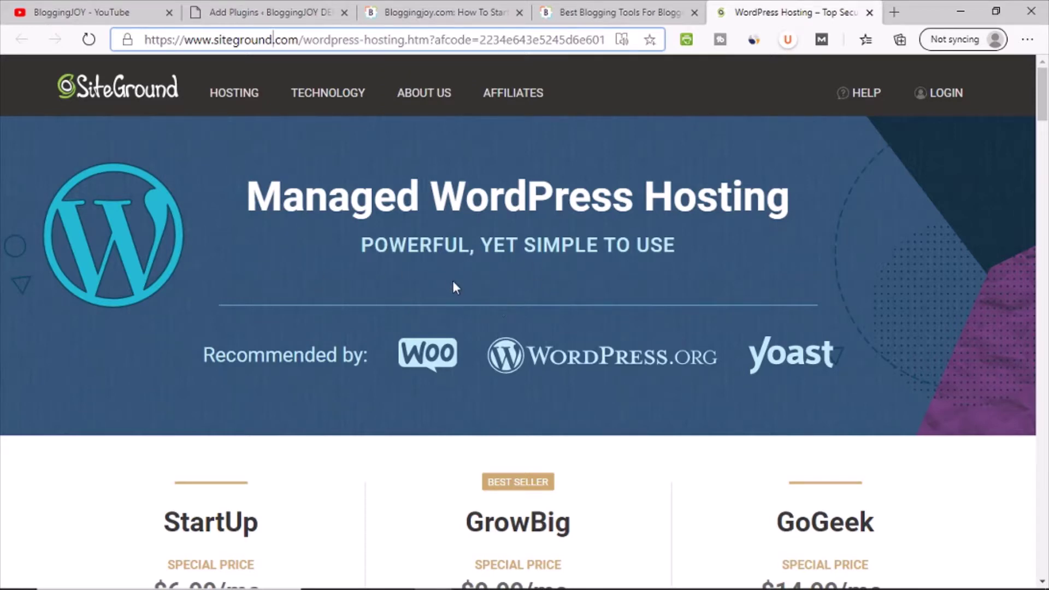
left_click(304, 45)
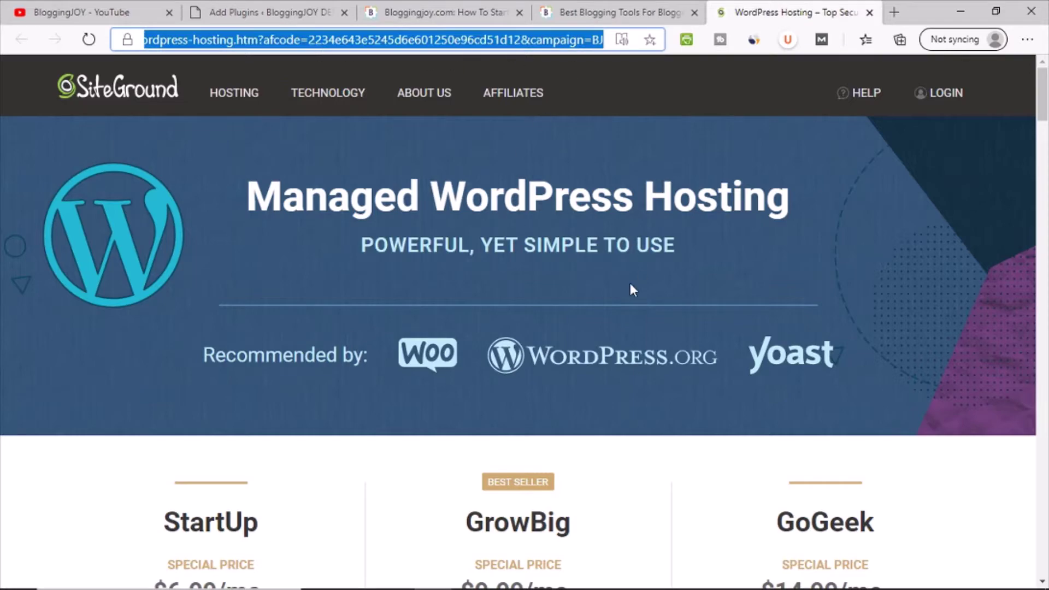
left_click(595, 292)
- Look over the hosting and theme recommendations on the toolbox page and return to its beginning
left_click(594, 10)
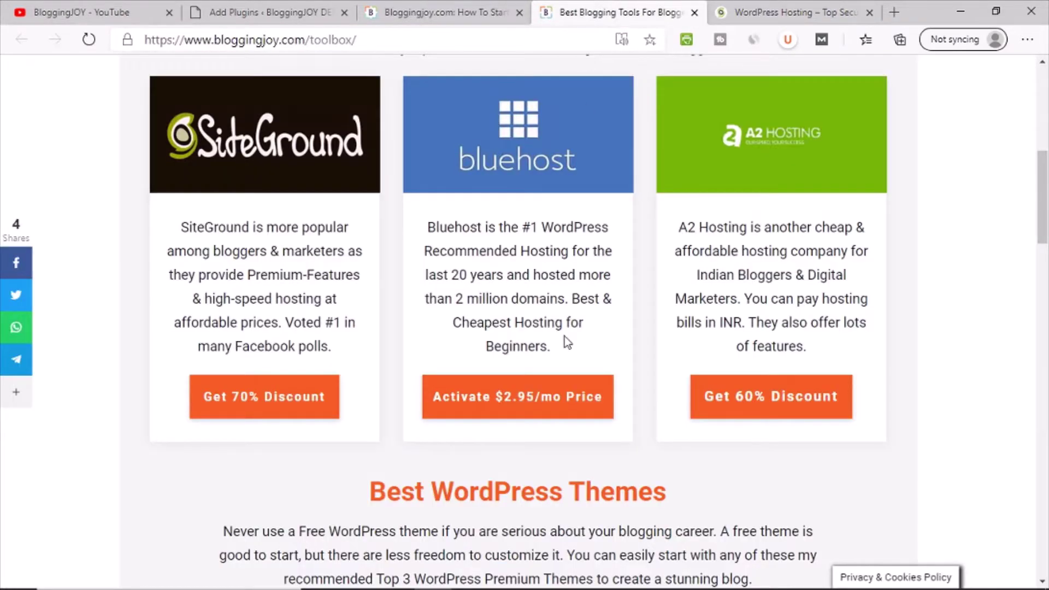
scroll(560, 344, "up", 8)
scroll(383, 273, "down", 15)
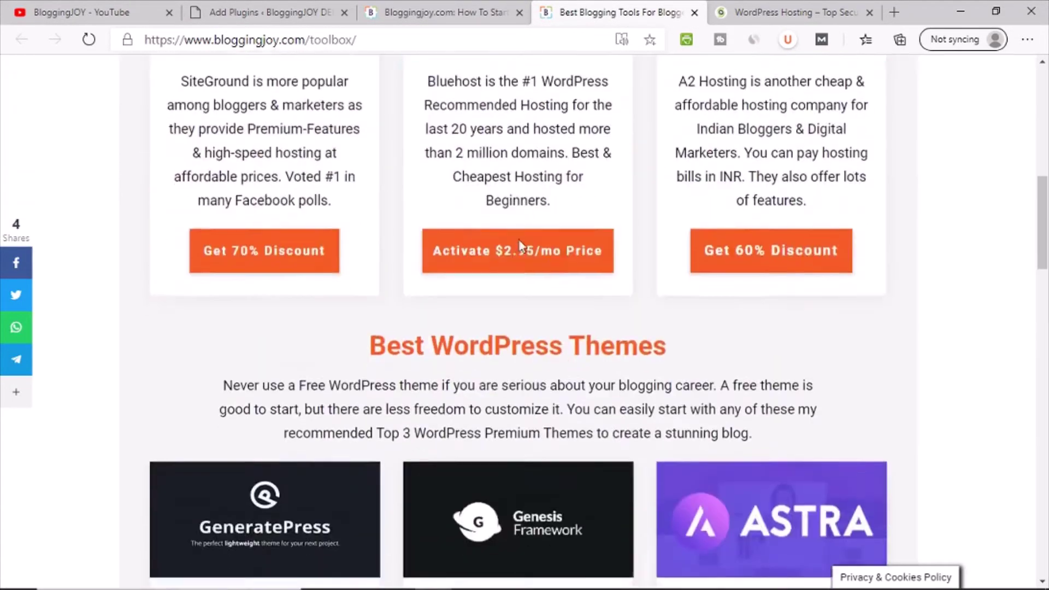
scroll(529, 303, "up", 15)
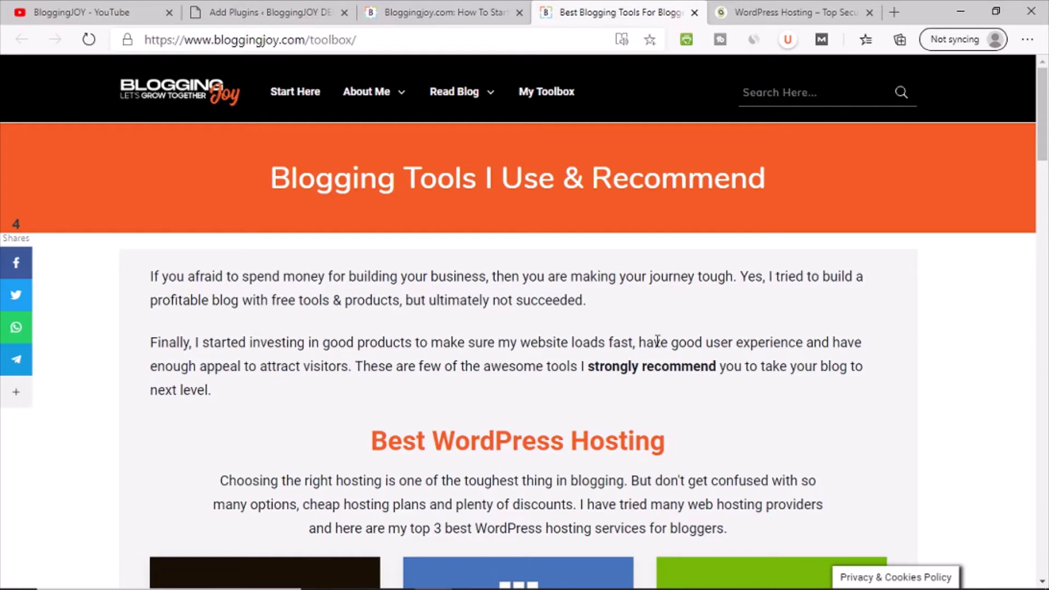
- Return to the SiteGround page and examine the domain part of its address
left_click(759, 11)
left_click(263, 39)
double_click(264, 40)
left_click(295, 168)
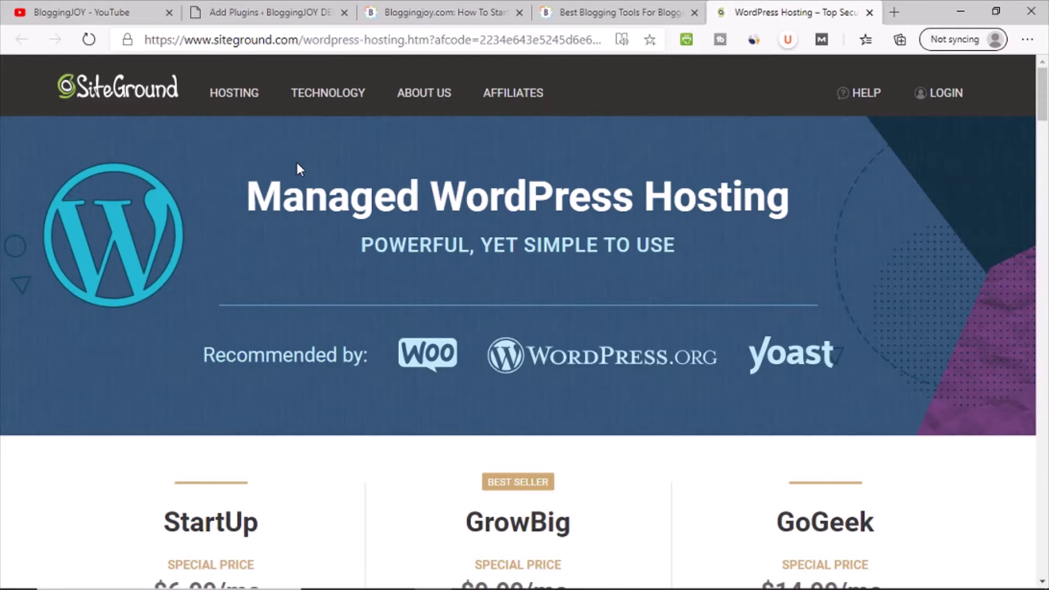
- Compare the recommended tool links on the bloggingjoy.com homepage with the full SiteGround affiliate address
left_click(454, 4)
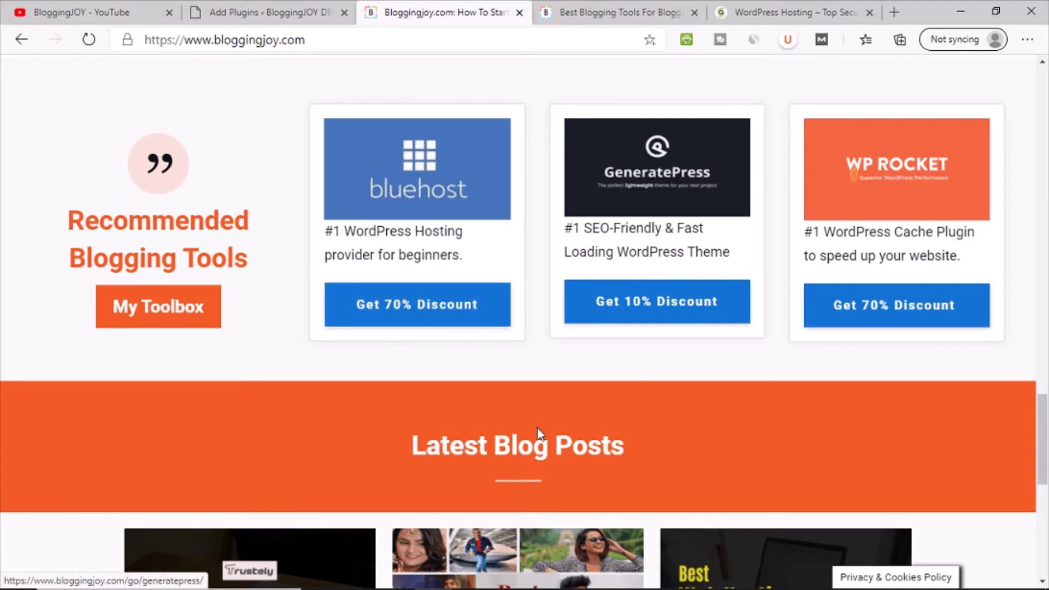
left_click(623, 7)
left_click(762, 9)
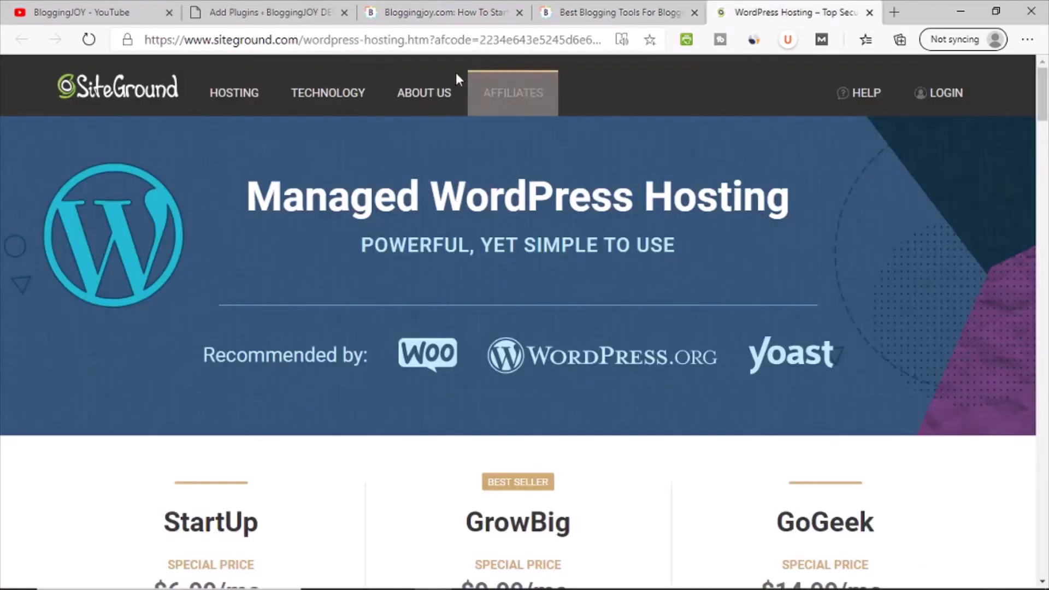
left_click(458, 48)
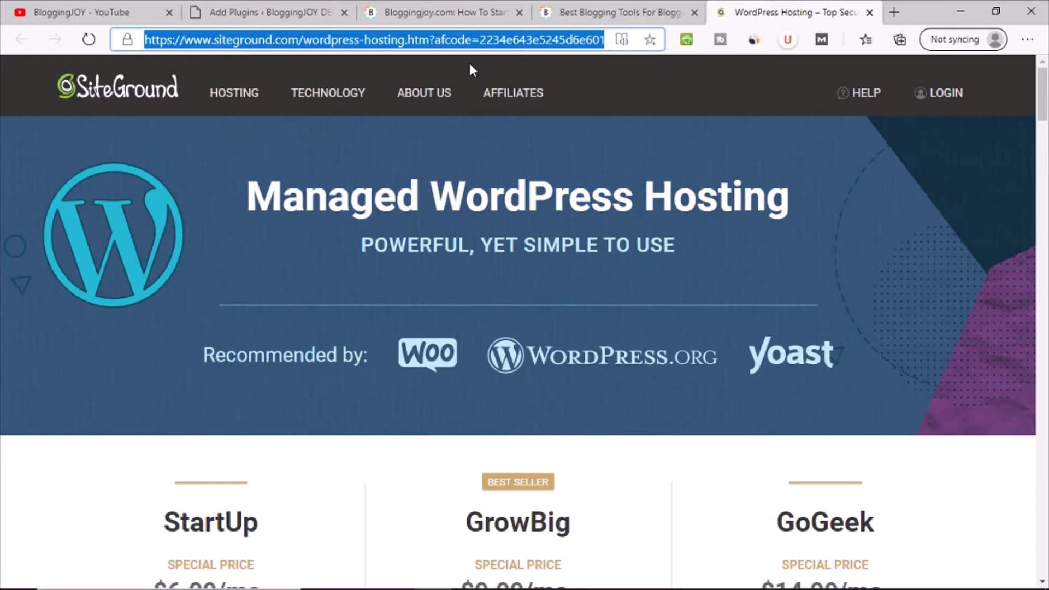
left_click(379, 40)
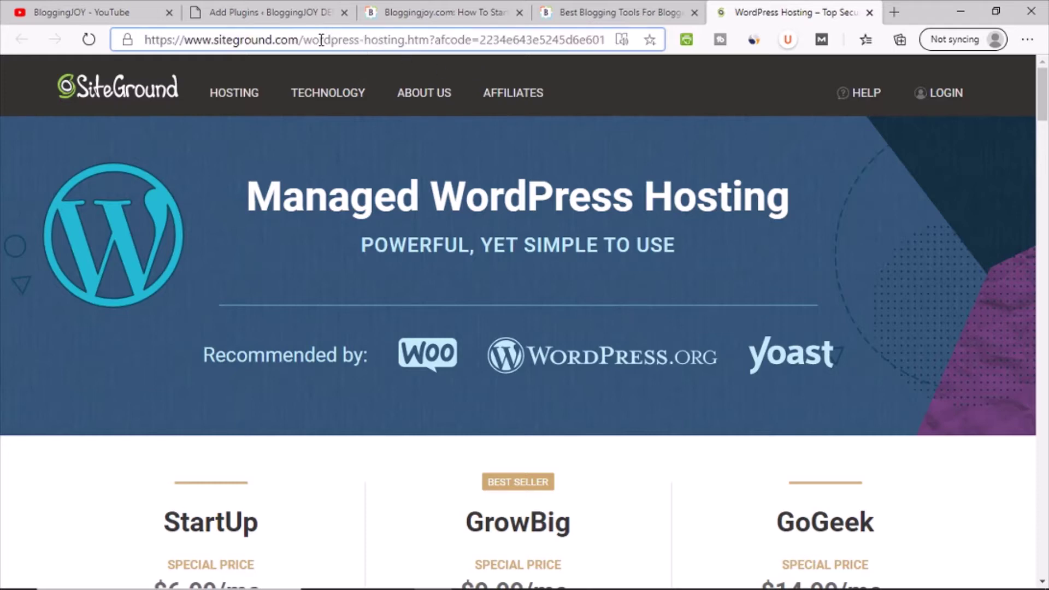
- Check the GeneratePress discount link on the bloggingjoy.com homepage and go back to the toolbox page
mouse_move(424, 94)
left_click(494, 12)
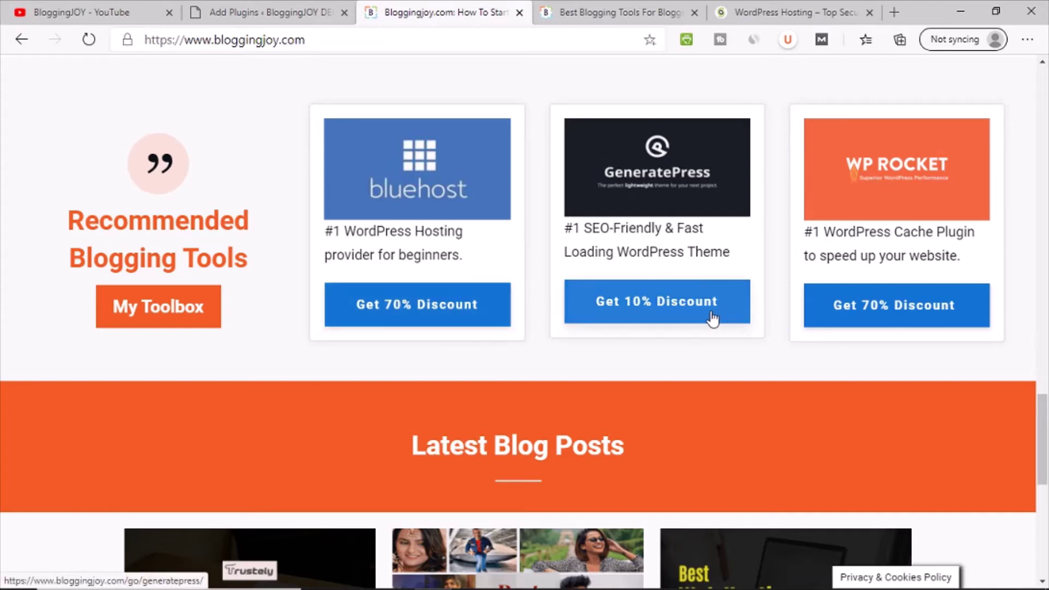
left_click(620, 11)
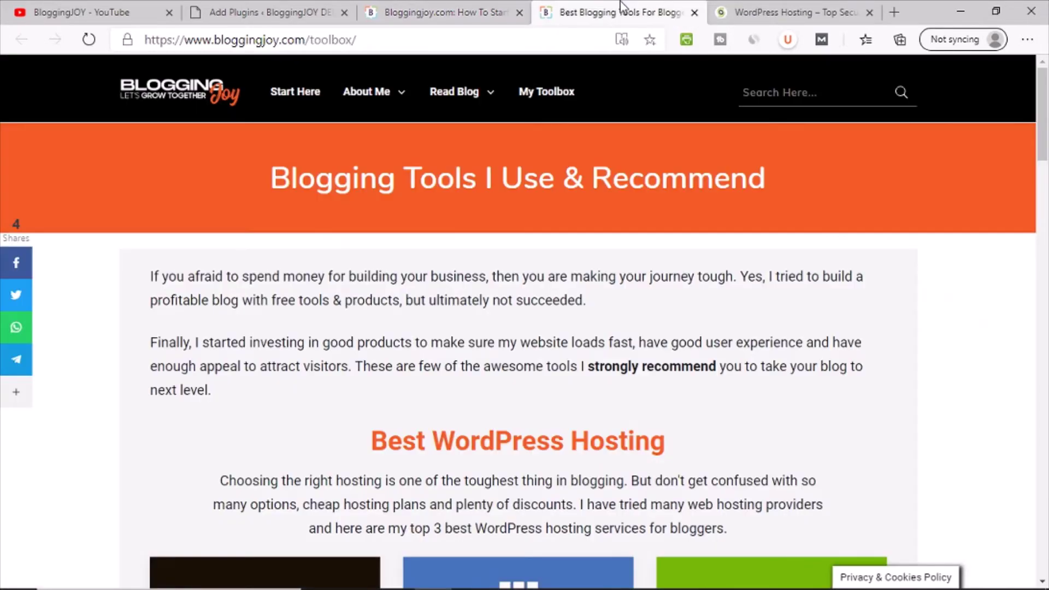
- Compare the SiteGround discount link on the toolbox page with the full affiliate address of the SiteGround page
scroll(379, 303, "down", 10)
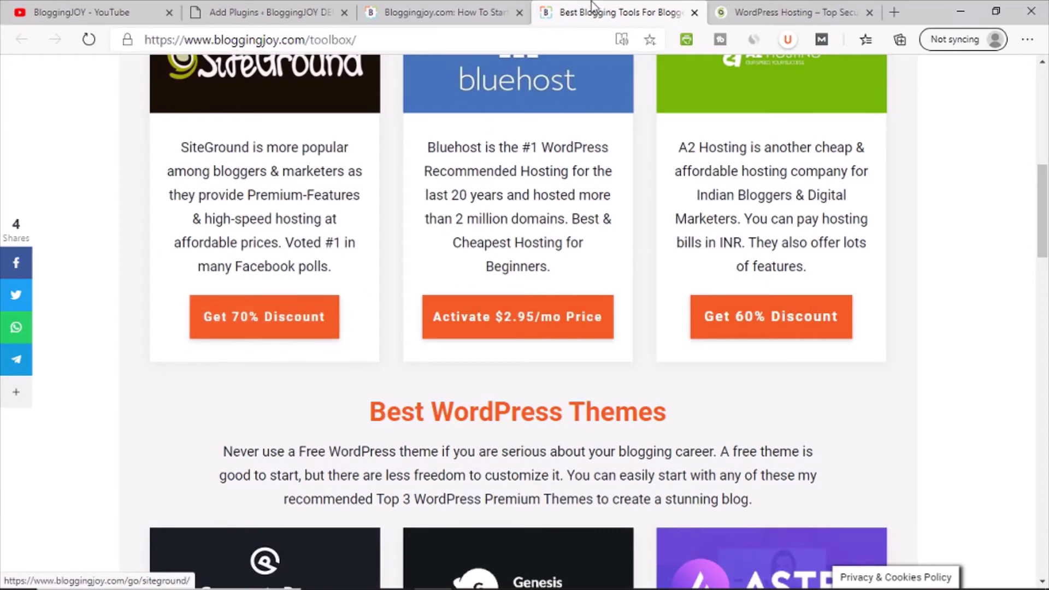
left_click(793, 8)
left_click(456, 43)
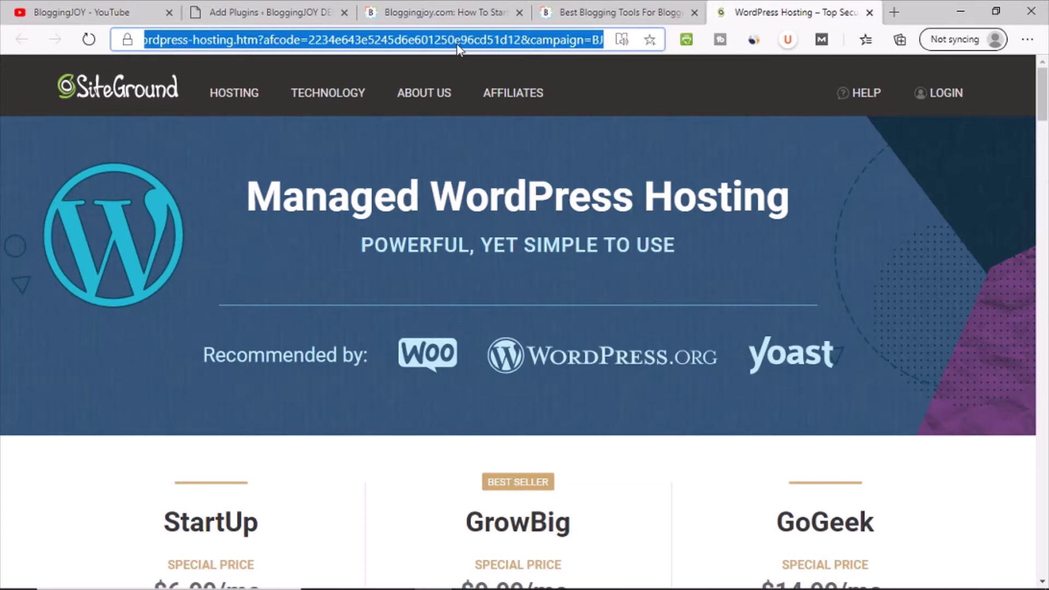
left_click(601, 12)
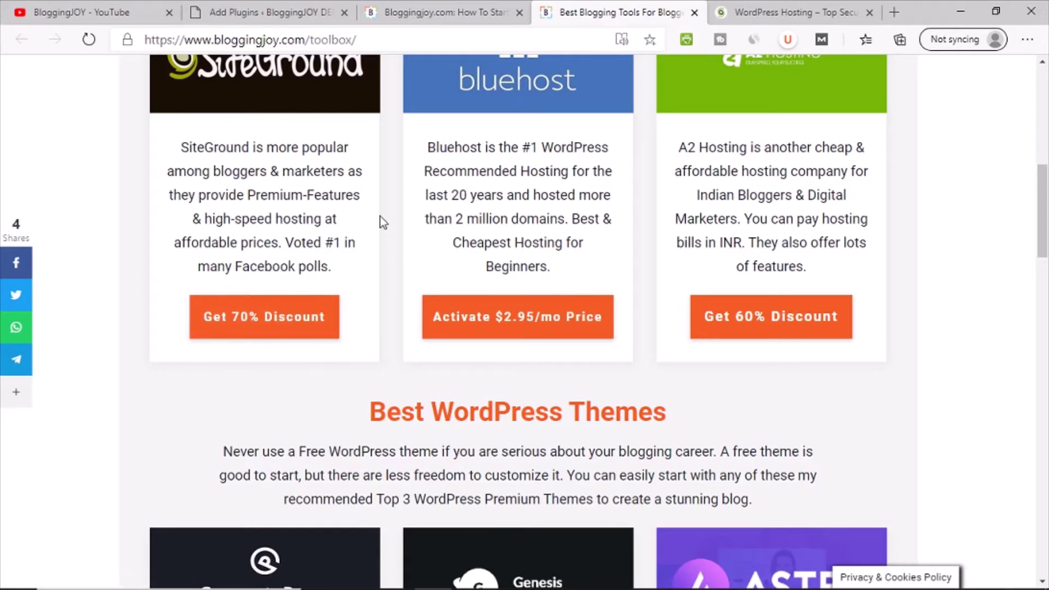
- Install and activate the ThirstyAffiliates Affiliate Link Manager plugin on the demo site and dismiss the feature tour offer
left_click(267, 12)
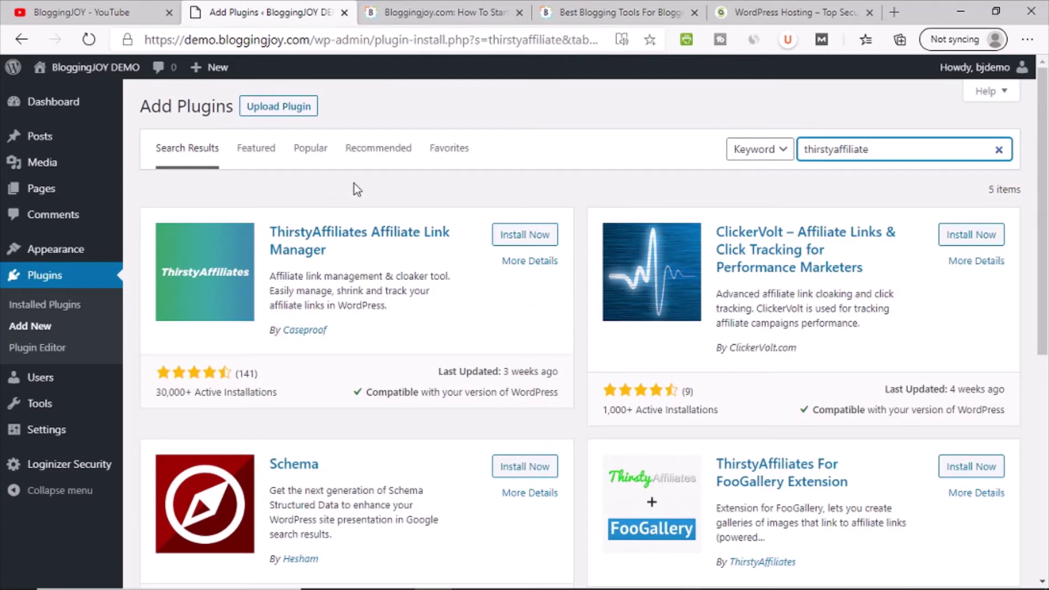
left_click(548, 236)
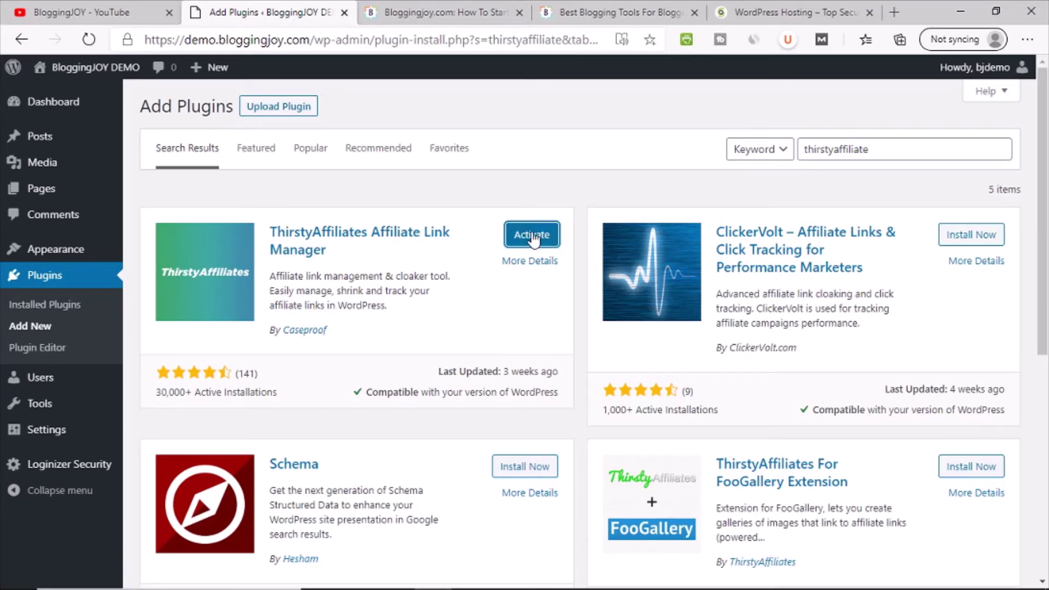
left_click(532, 236)
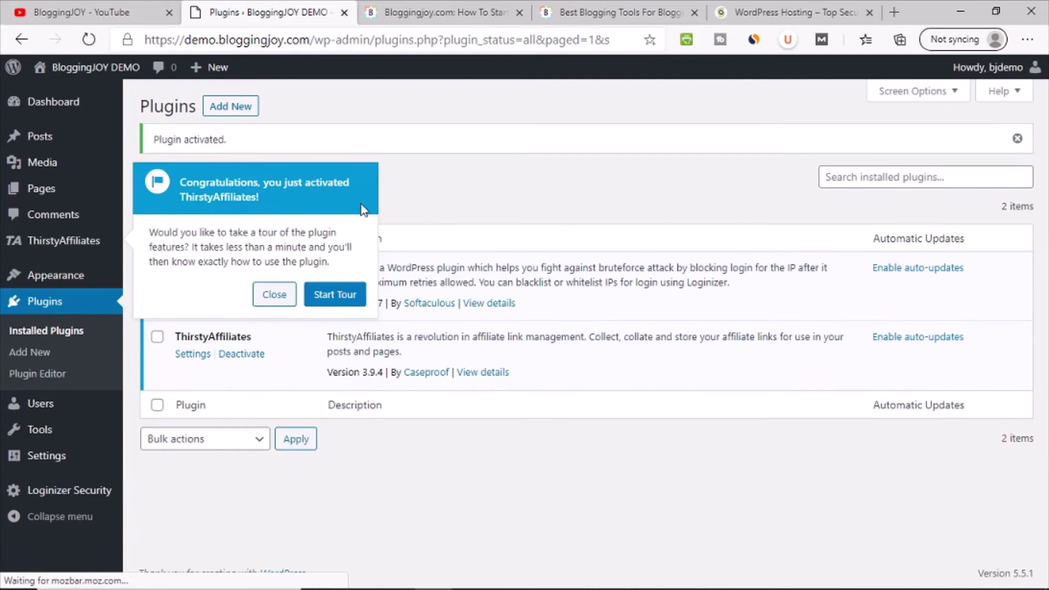
left_click(277, 294)
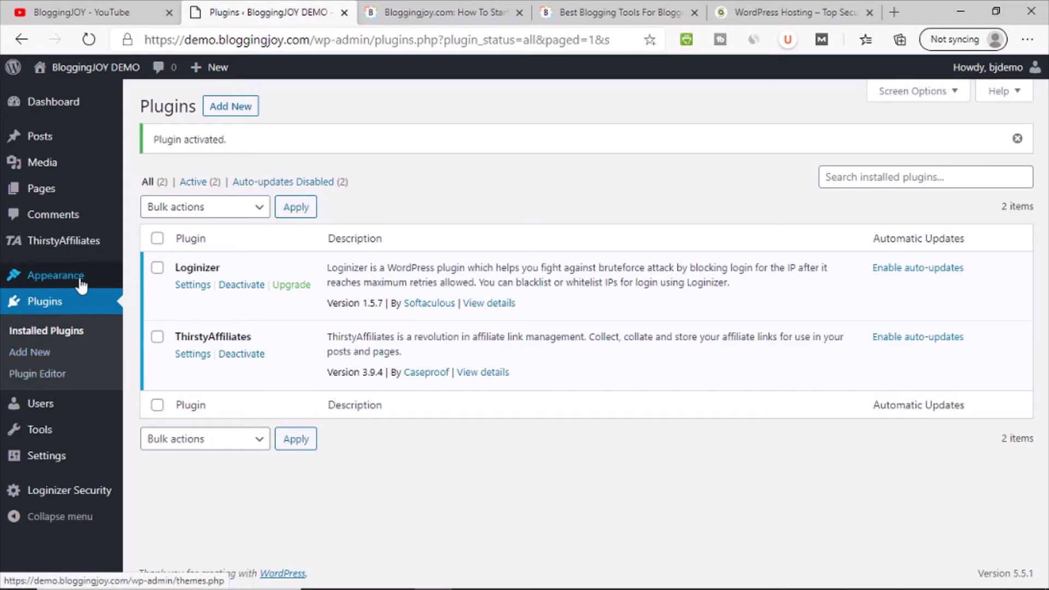
- Open the ThirstyAffiliates settings and look through the general options
left_click(177, 356)
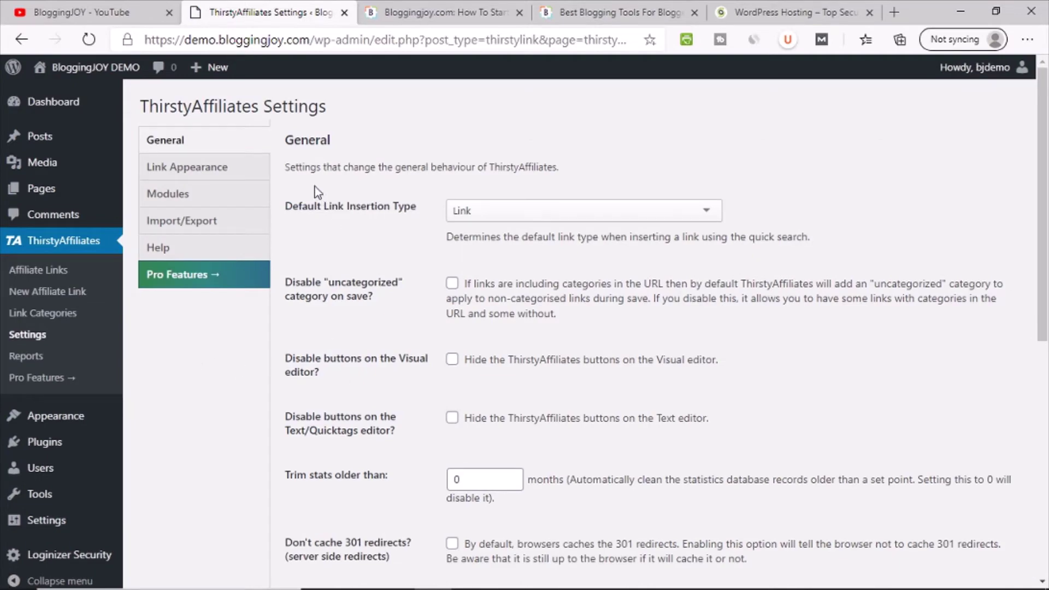
scroll(361, 230, "down", 9)
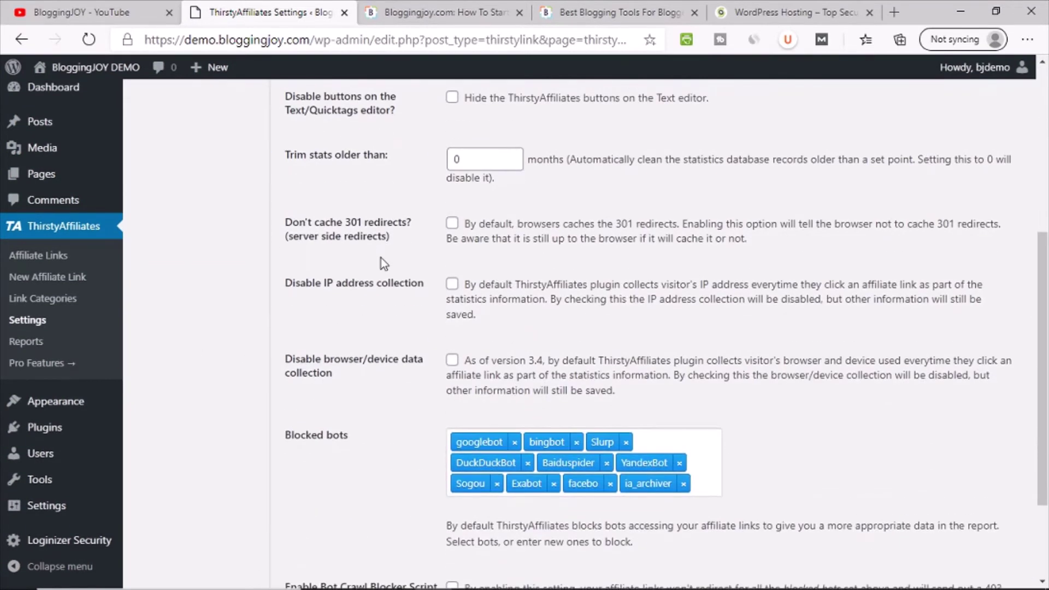
scroll(381, 262, "up", 8)
scroll(369, 263, "up", 1)
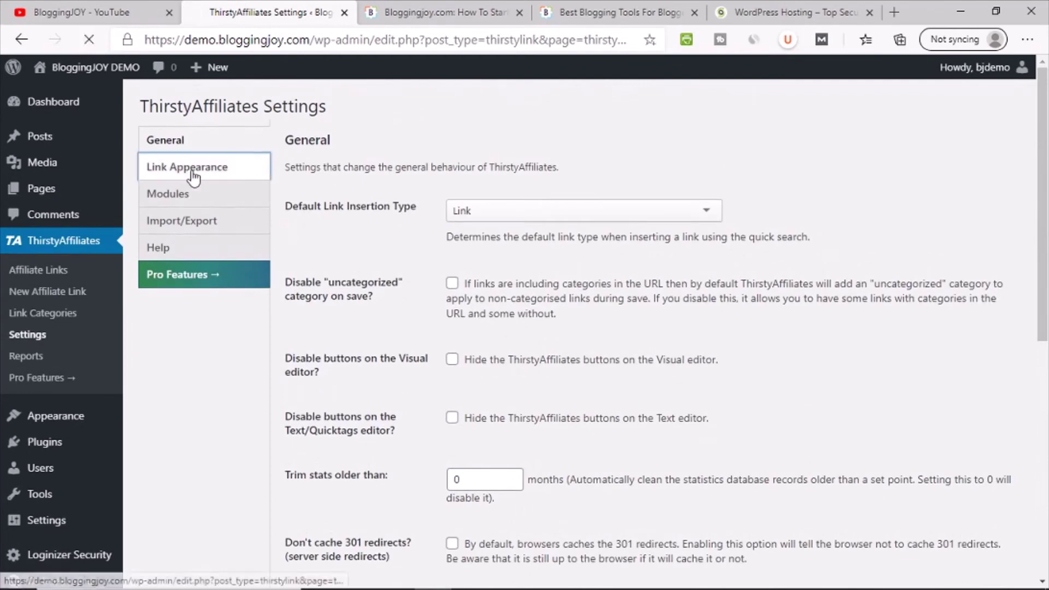
- View the link prefix choices in the Link Appearance settings and compare them with the Bluehost link on the bloggingjoy.com homepage
left_click(245, 179)
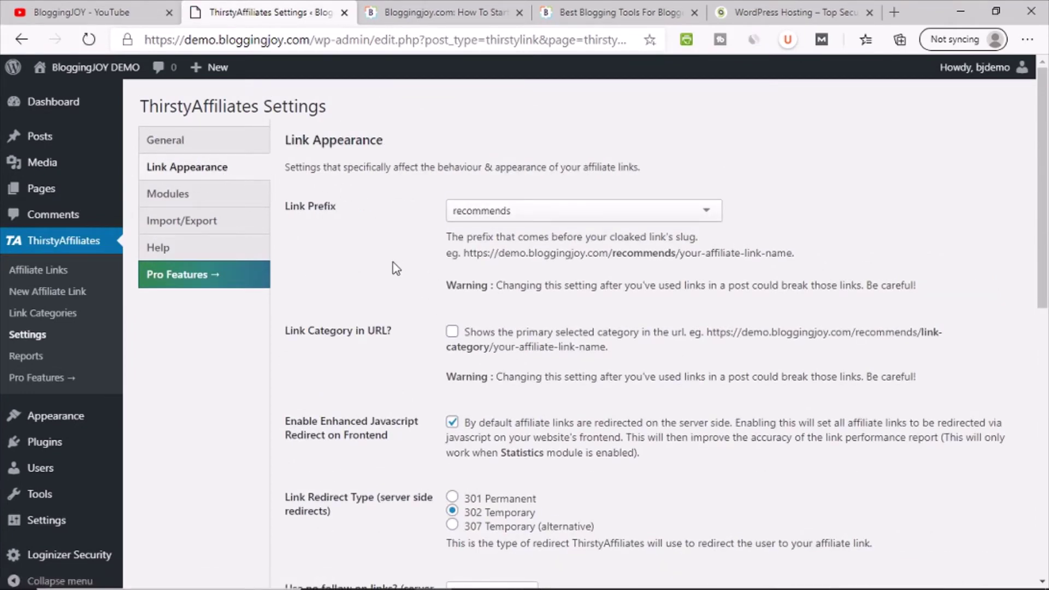
left_click(552, 210)
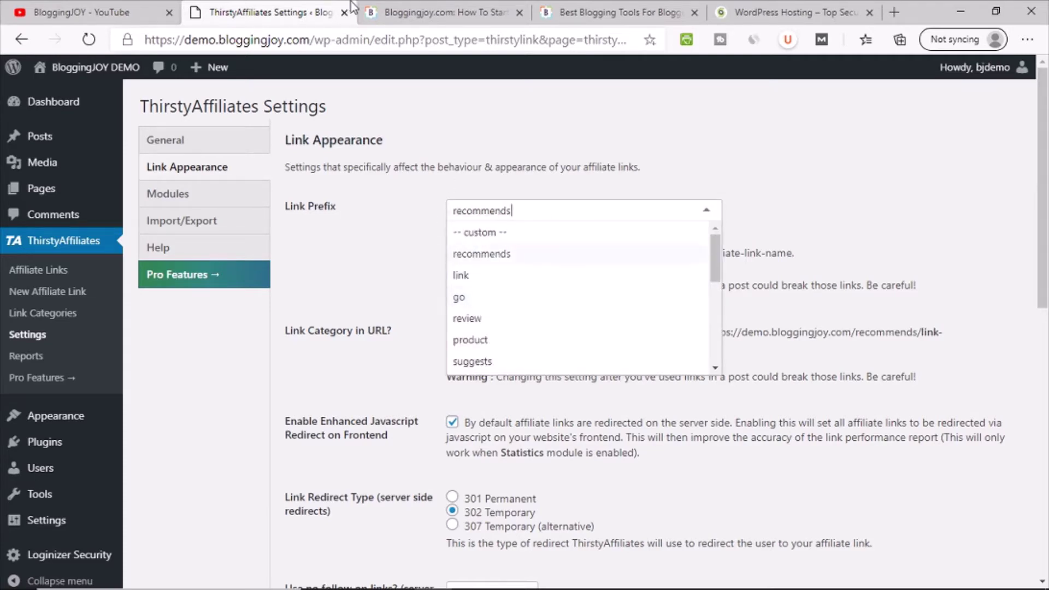
key("ctrl+Tab")
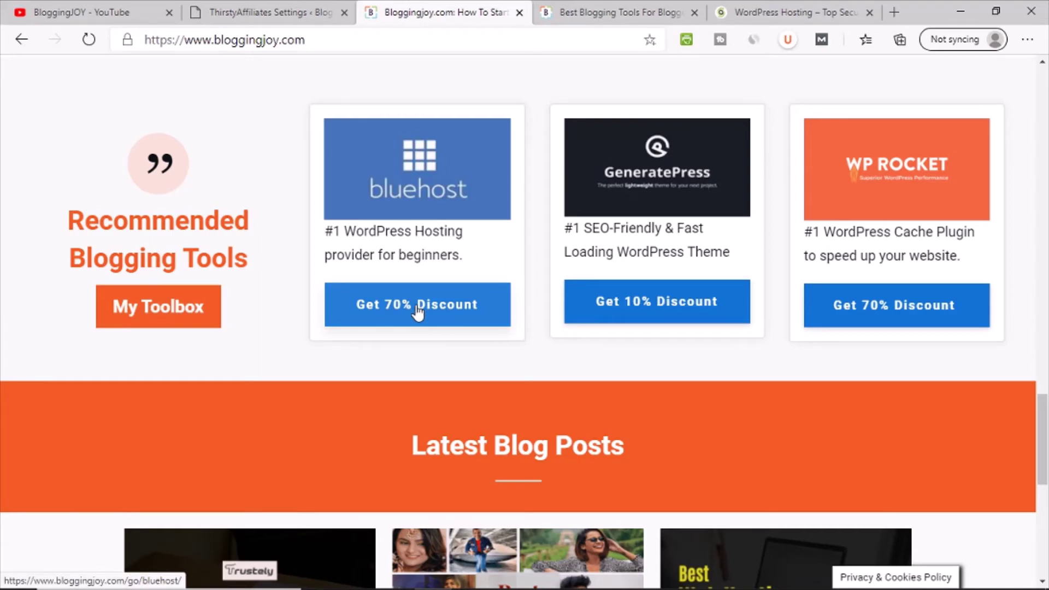
left_click(235, 13)
- Go through the available link prefixes and choose "recommends" as the prefix for cloaked links
left_click(511, 213)
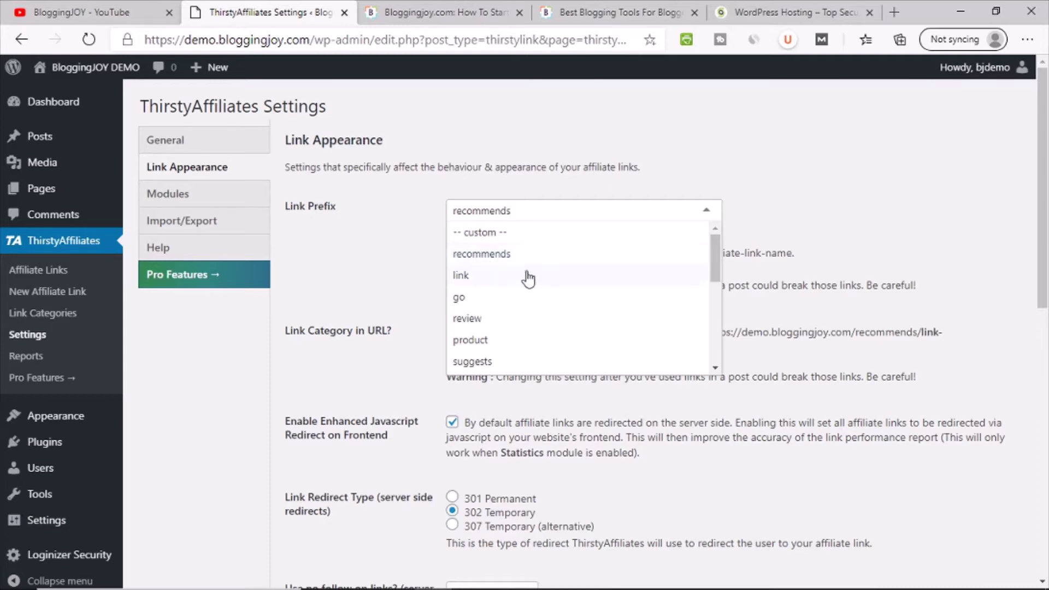
scroll(481, 265, "down", 1)
scroll(495, 279, "down", 5)
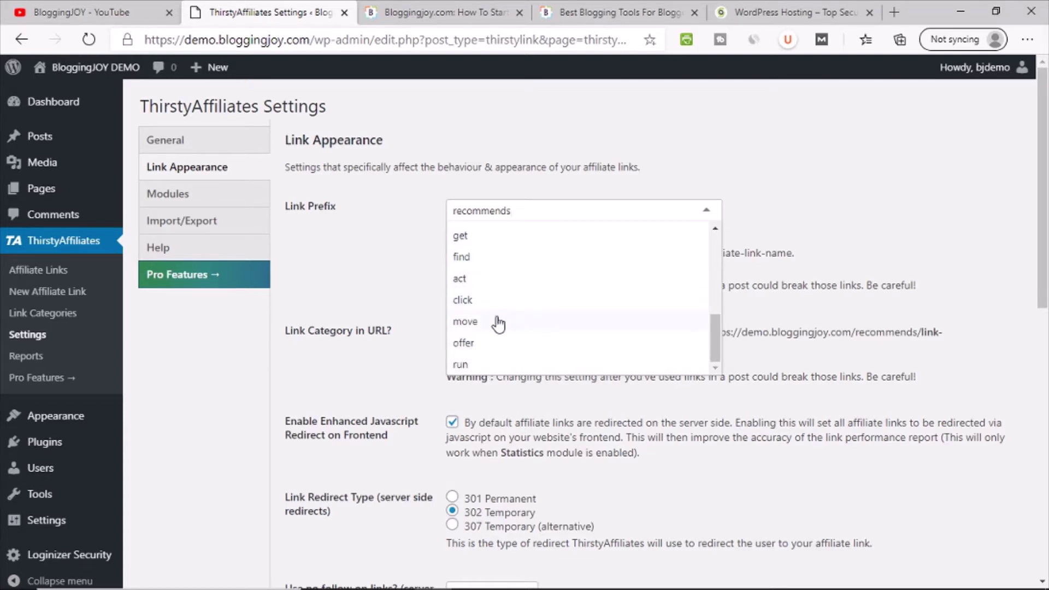
scroll(501, 322, "up", 2)
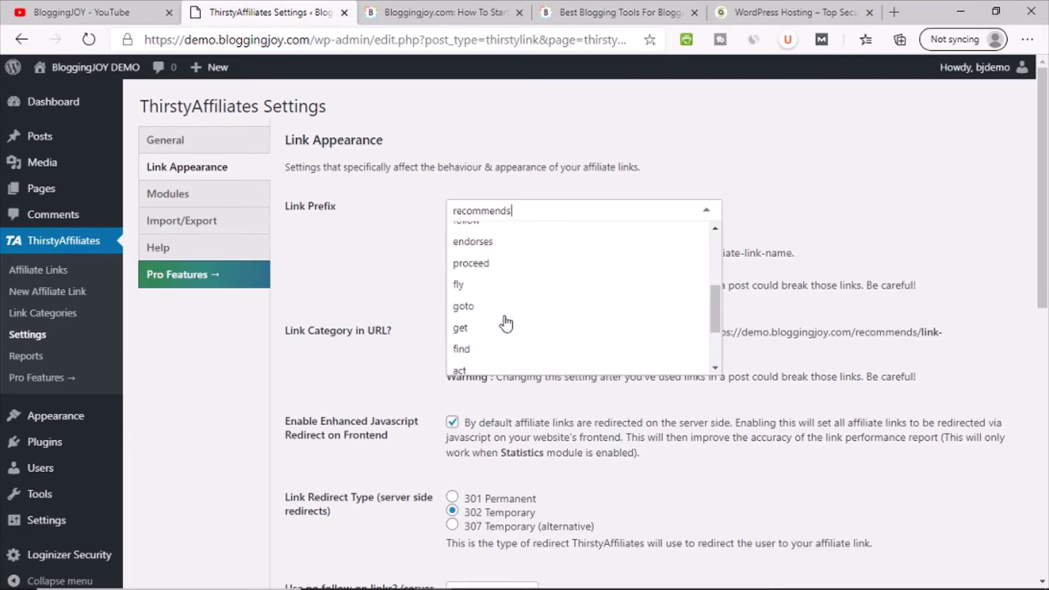
scroll(519, 275, "up", 5)
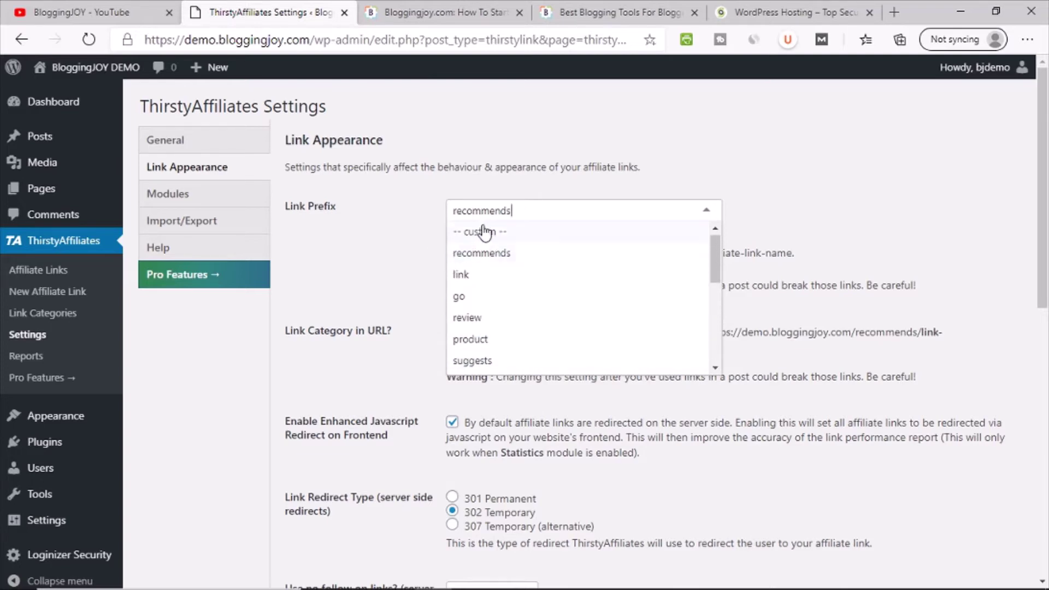
left_click(490, 257)
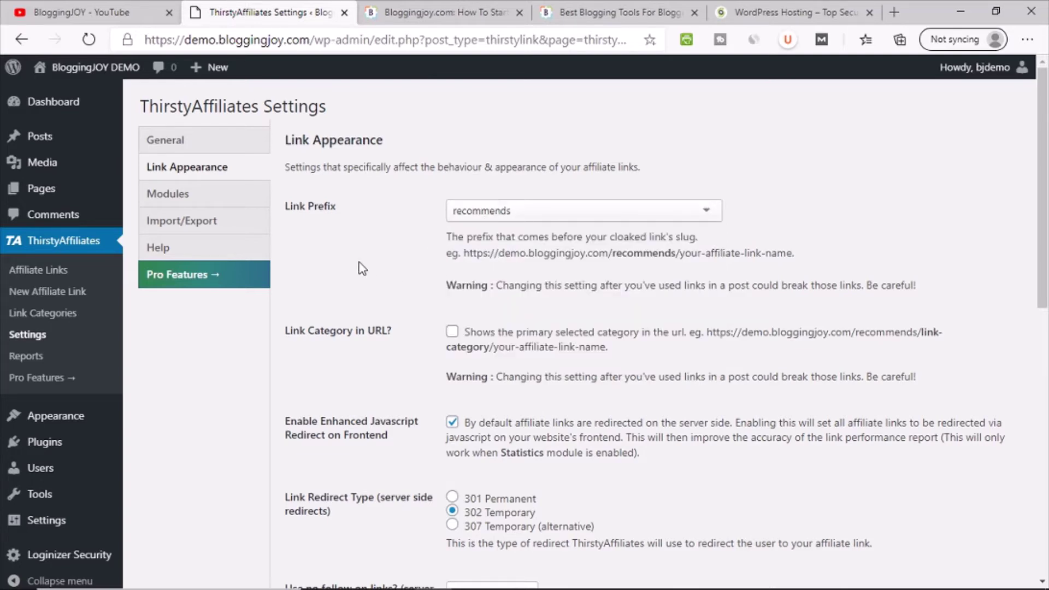
- Set the link redirect type to 301 Permanent and nofollow on links to Yes, and check the SiteGround affiliate address
scroll(366, 286, "down", 3)
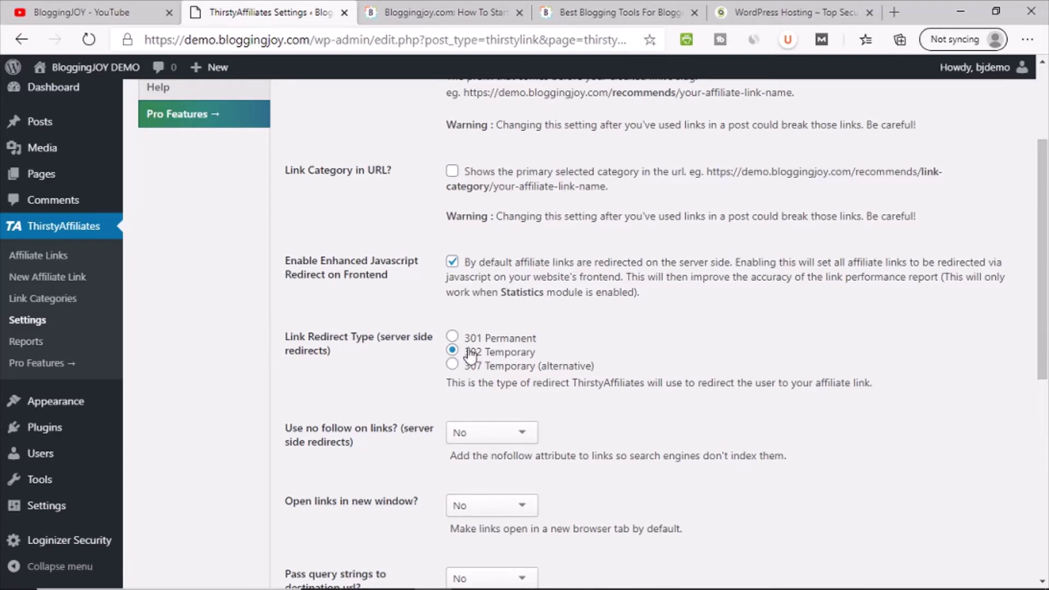
left_click(451, 336)
scroll(324, 402, "down", 3)
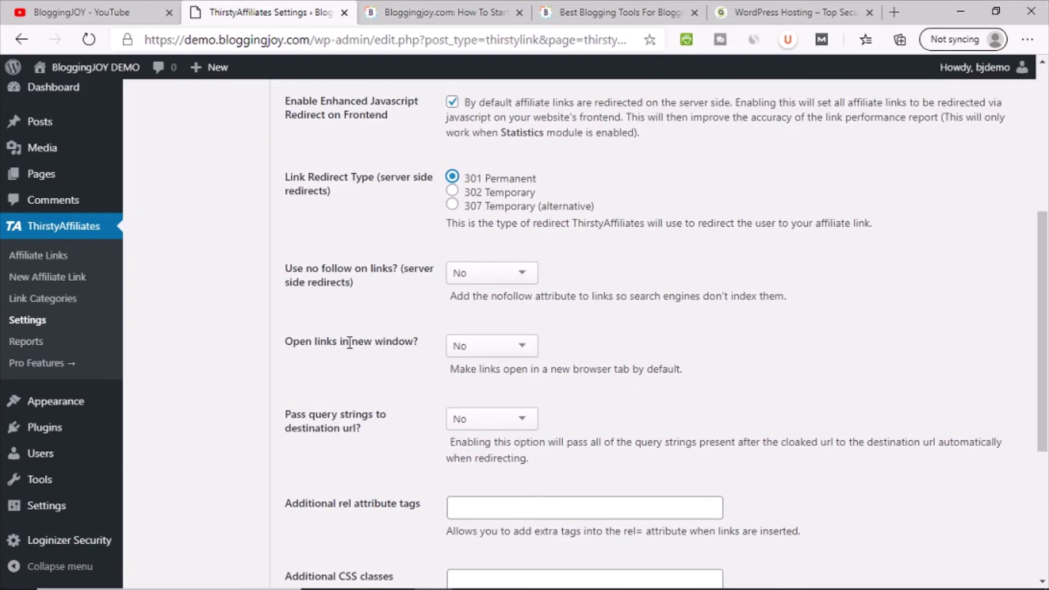
left_click(508, 273)
left_click(471, 292)
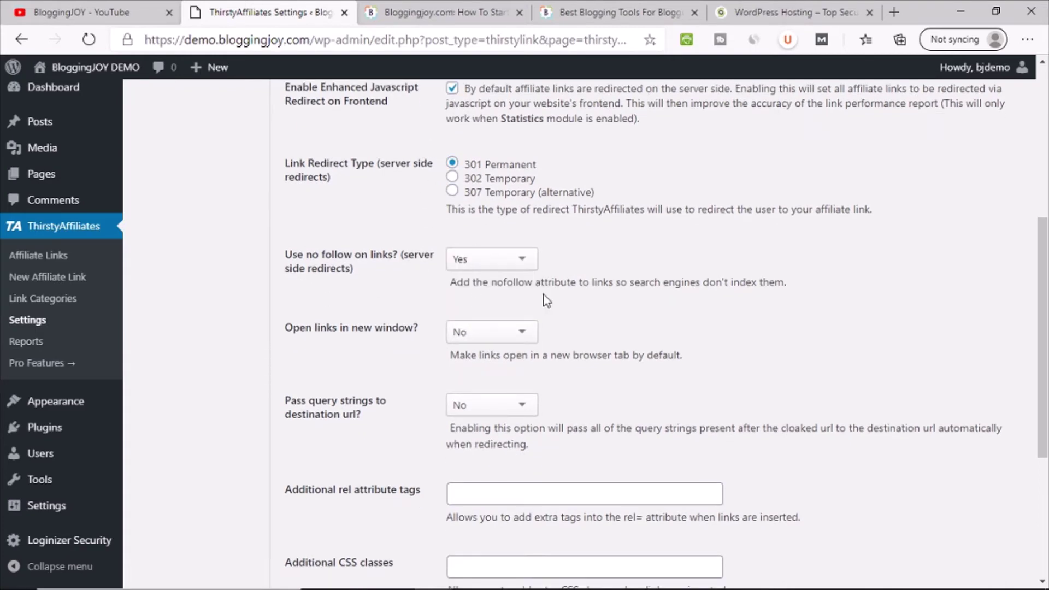
left_click(765, 12)
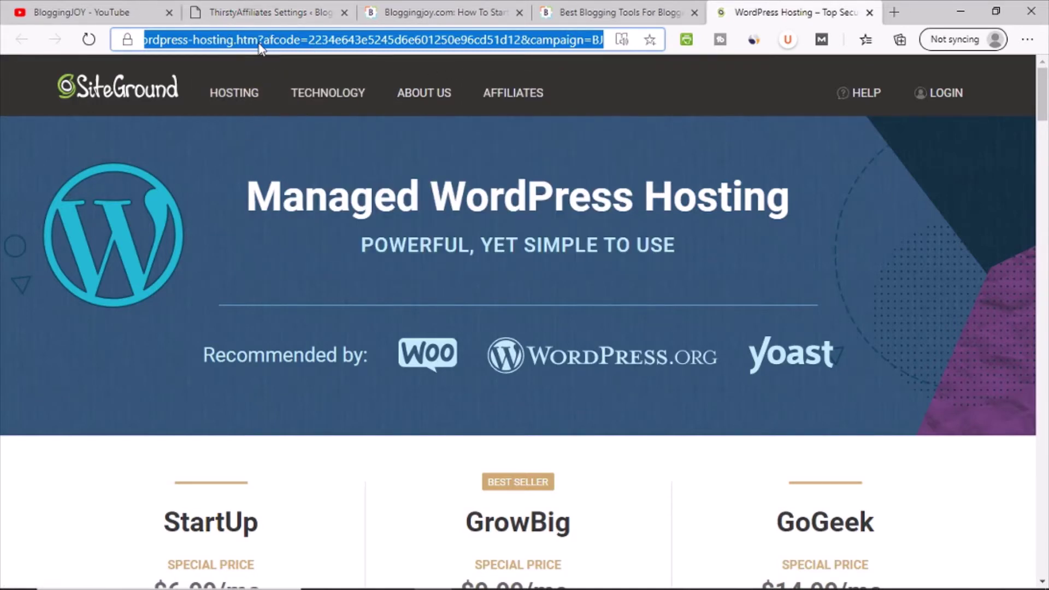
left_click(263, 15)
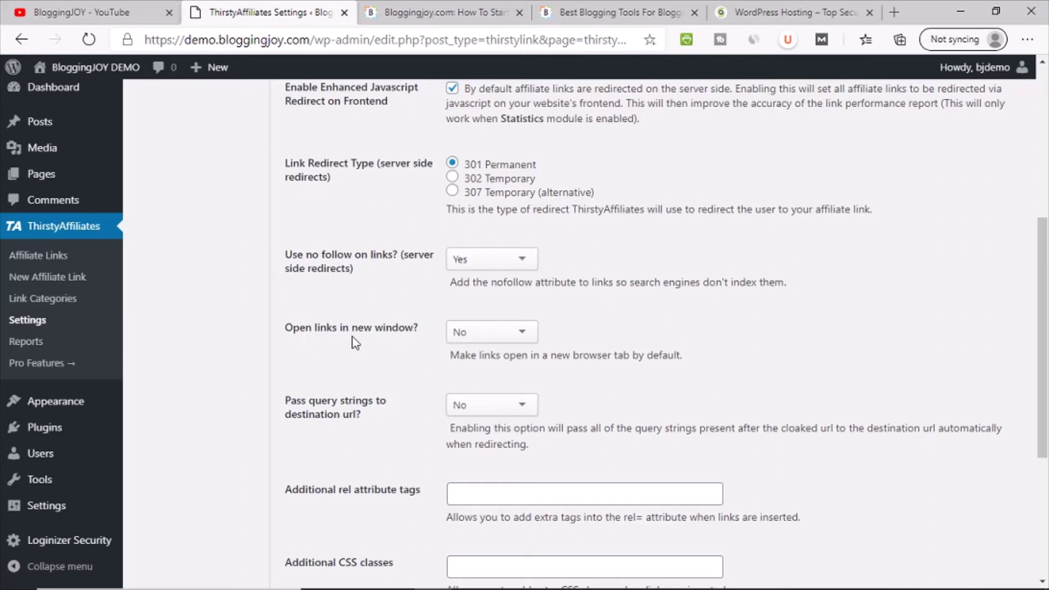
- Set affiliate links to open in a new window and save the Link Appearance settings
left_click(477, 334)
left_click(470, 355)
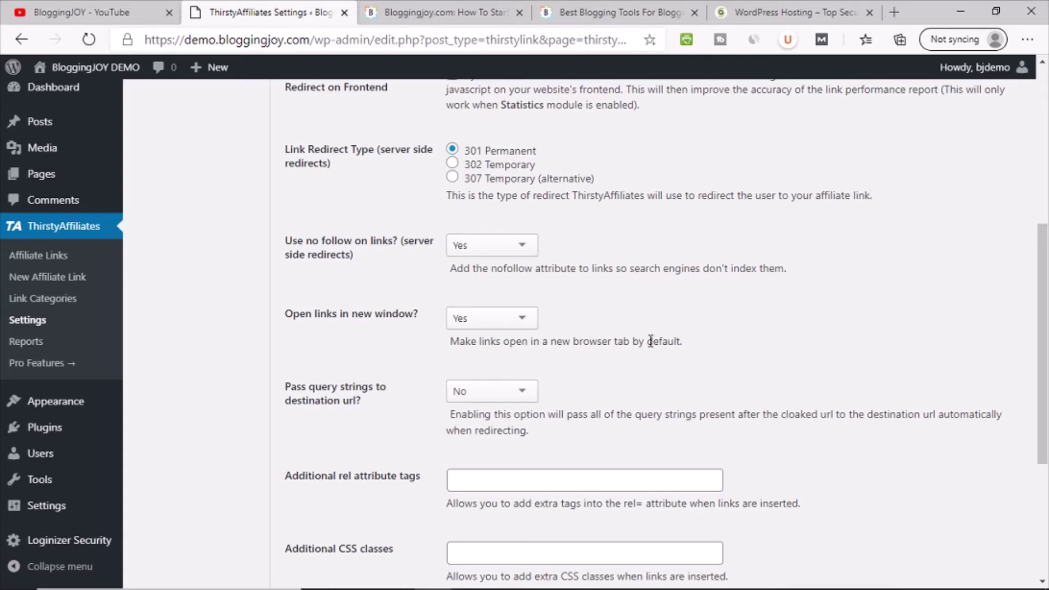
scroll(452, 335, "down", 5)
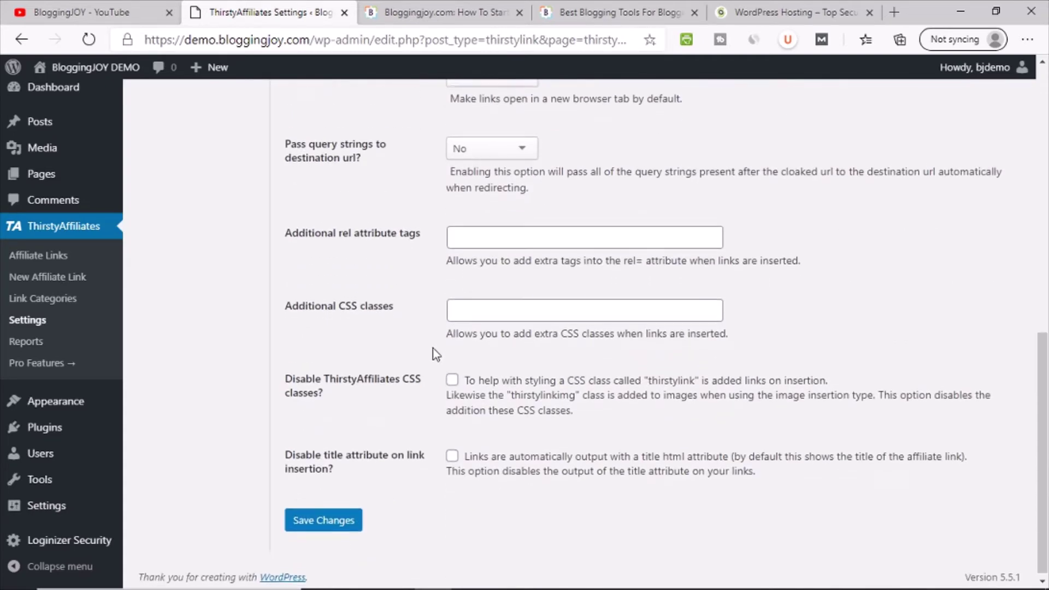
left_click(327, 524)
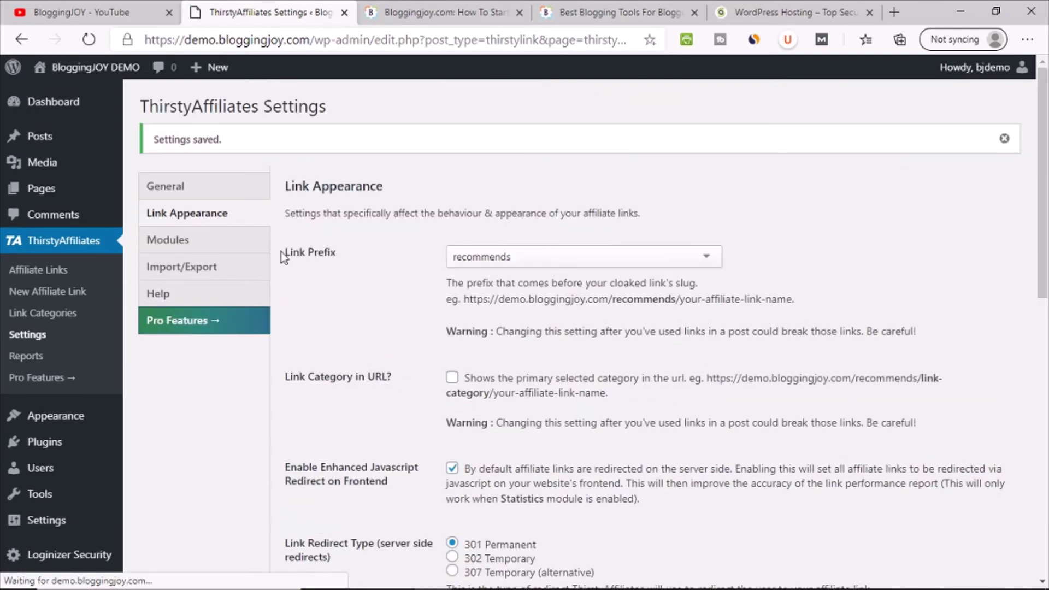
- Review the Modules settings and the Import/Export section for transferring global plugin settings between sites
left_click(190, 245)
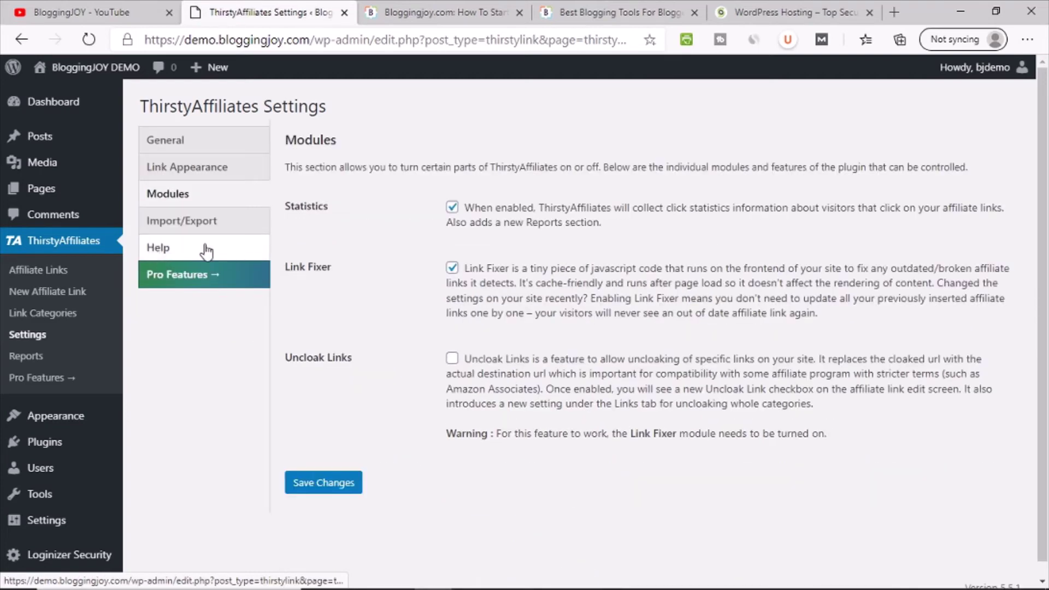
left_click(233, 228)
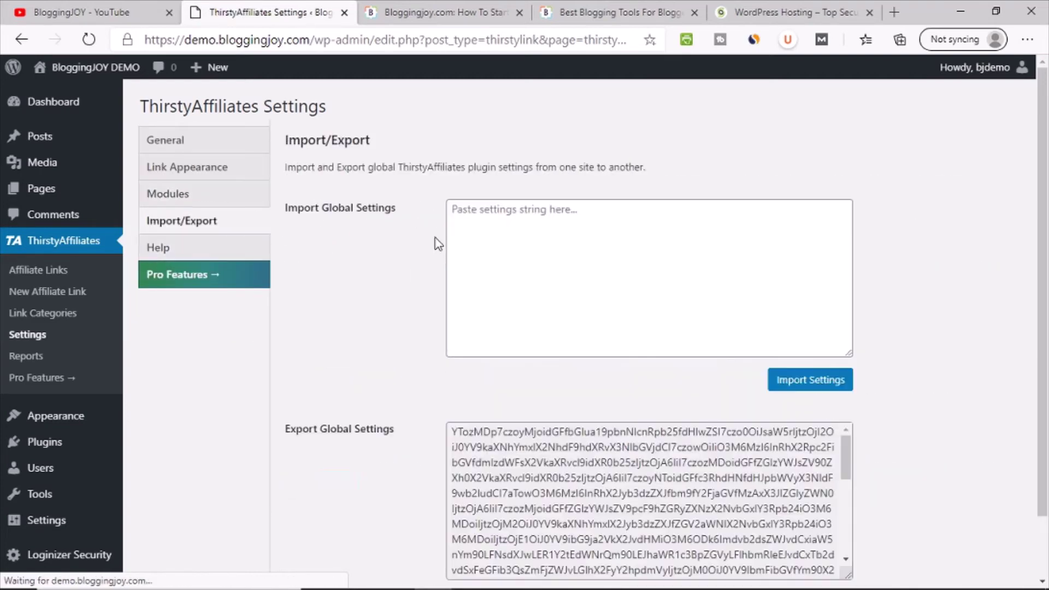
scroll(414, 381, "down", 1)
scroll(407, 383, "up", 1)
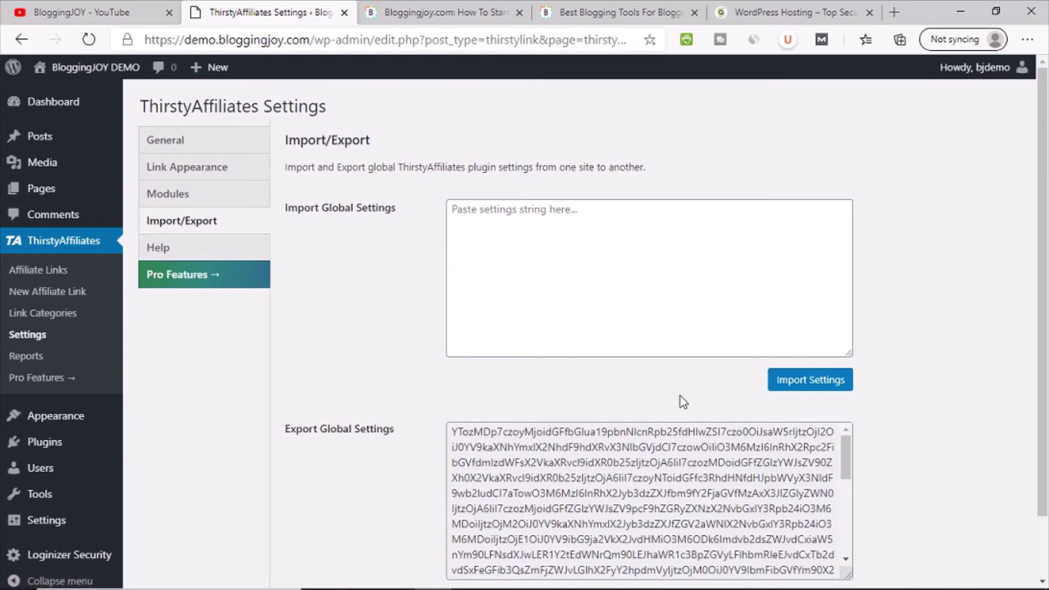
scroll(683, 403, "down", 2)
scroll(546, 382, "up", 2)
scroll(496, 424, "down", 1)
scroll(842, 467, "down", 2)
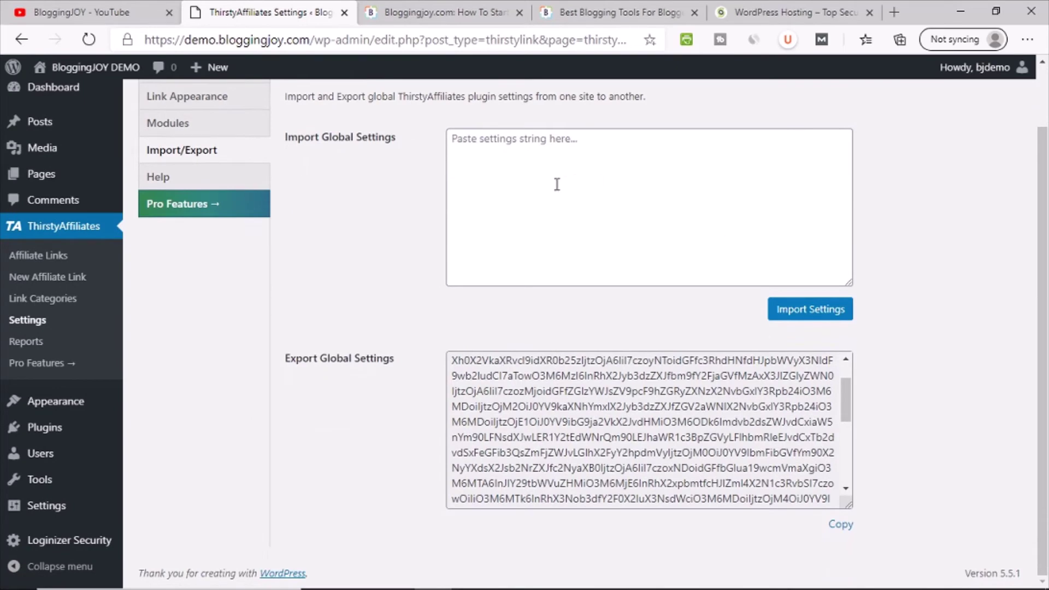
scroll(492, 195, "up", 2)
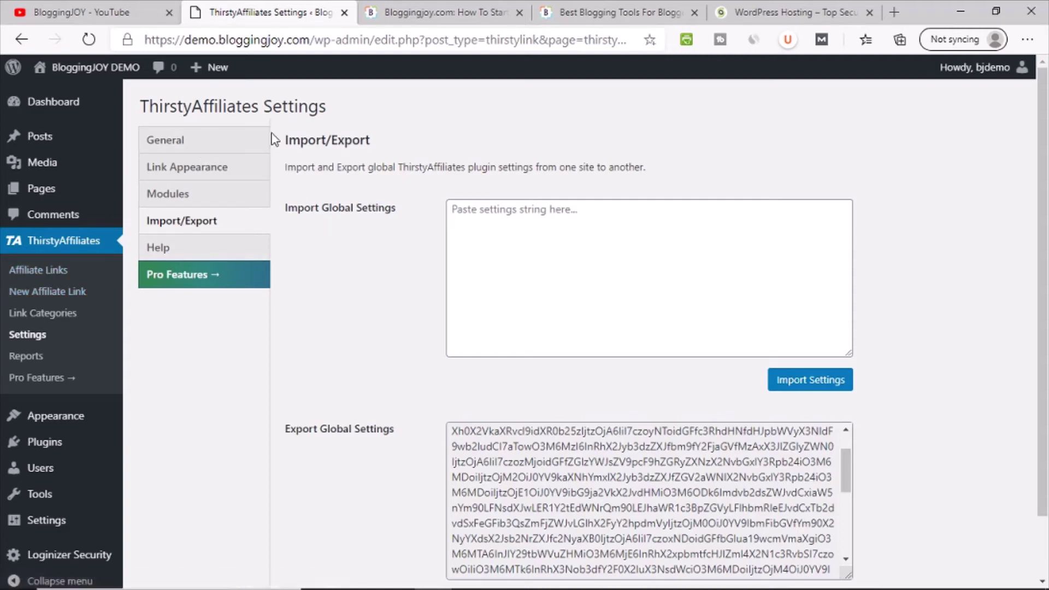
- Open the affiliate links list and select the full SiteGround affiliate address on the hosting page
left_click(30, 270)
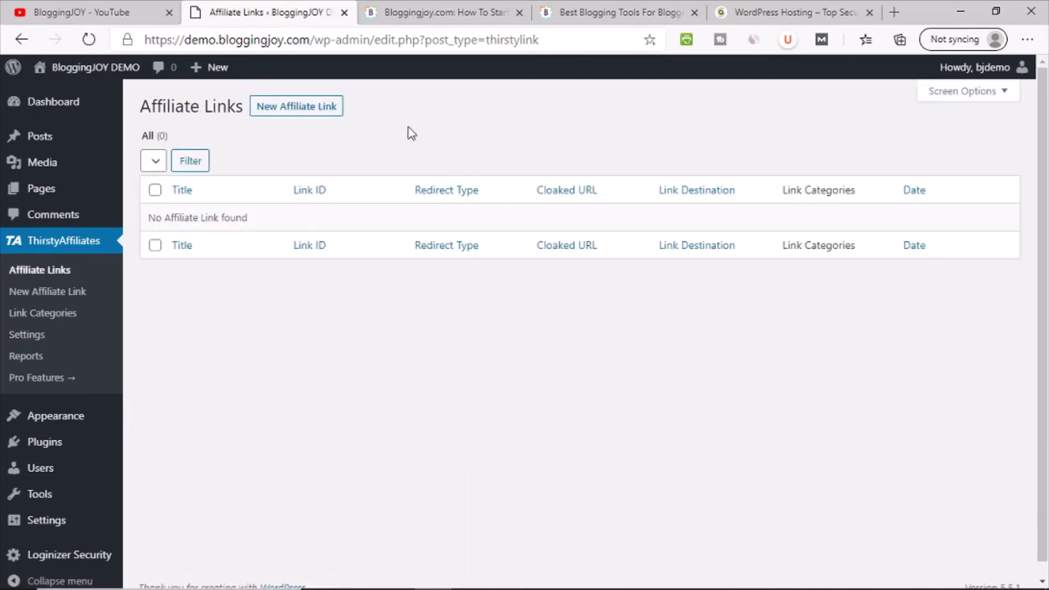
left_click(755, 14)
triple_click(366, 47)
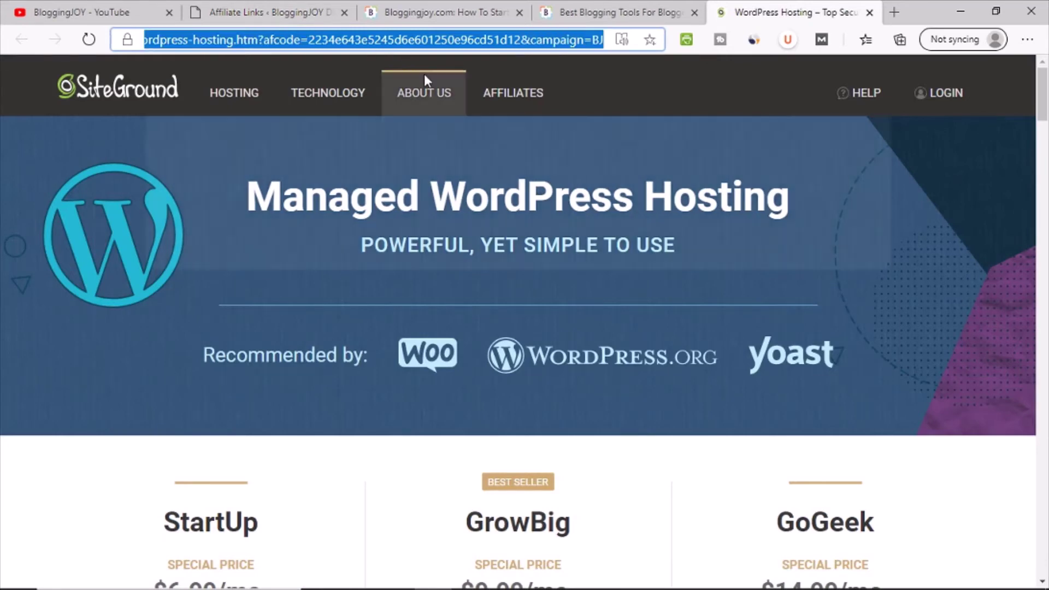
- Start a new affiliate link titled SiteGround, with the copied SiteGround WordPress hosting affiliate address as its destination URL
left_click(267, 12)
left_click(293, 107)
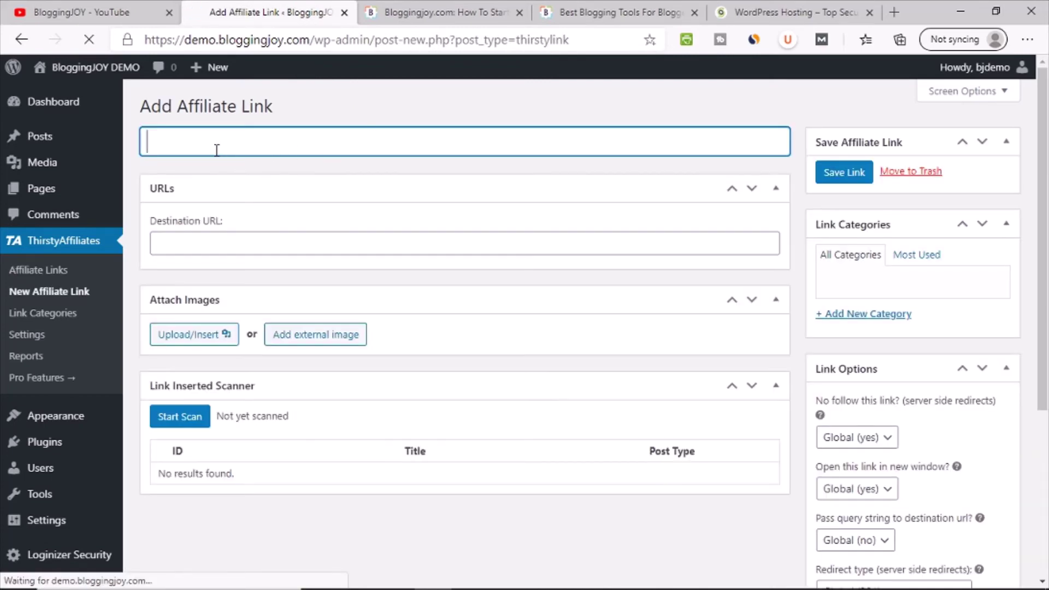
type("Si")
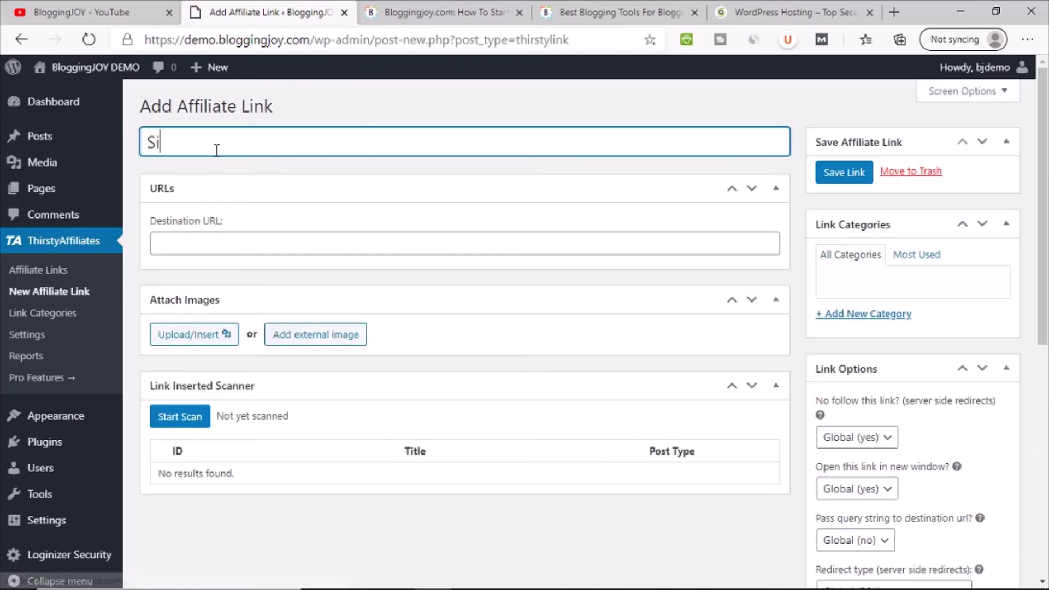
type("teGround")
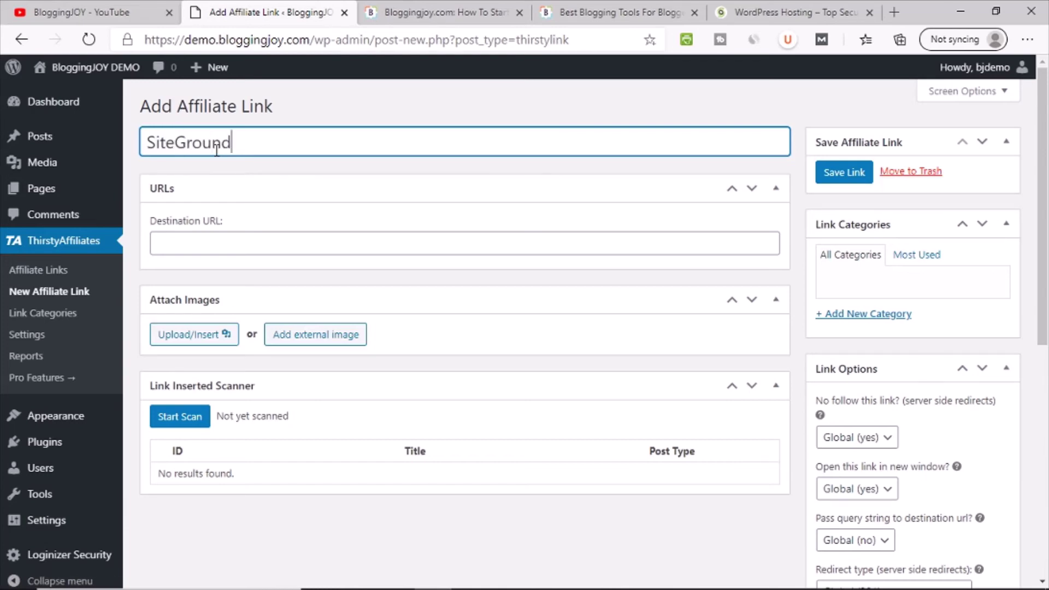
left_click(211, 244)
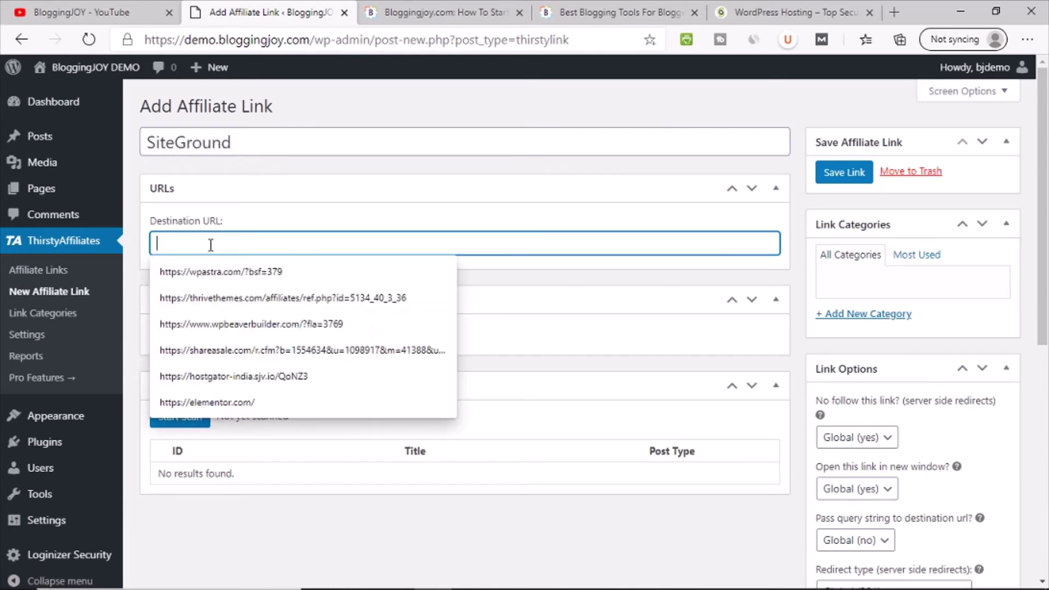
type("https://www.siteground.com/wordpress-hosting.htm?afcode=2234e643e5245d6e601250e96cd51d12&campaign=BJ")
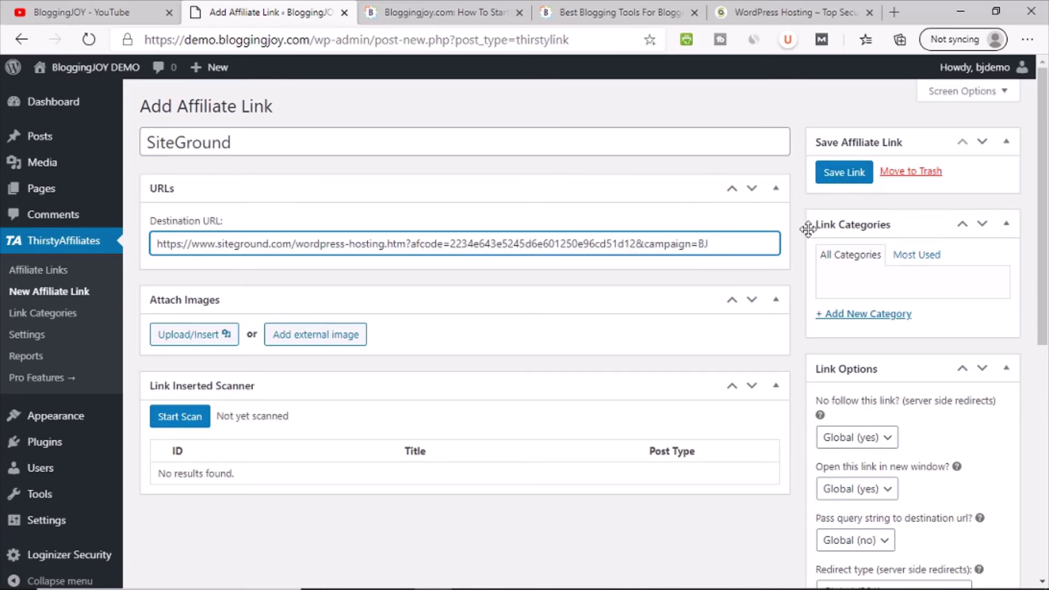
- Create a new link category named Hosting and assign it to the SiteGround link
scroll(808, 226, "down", 1)
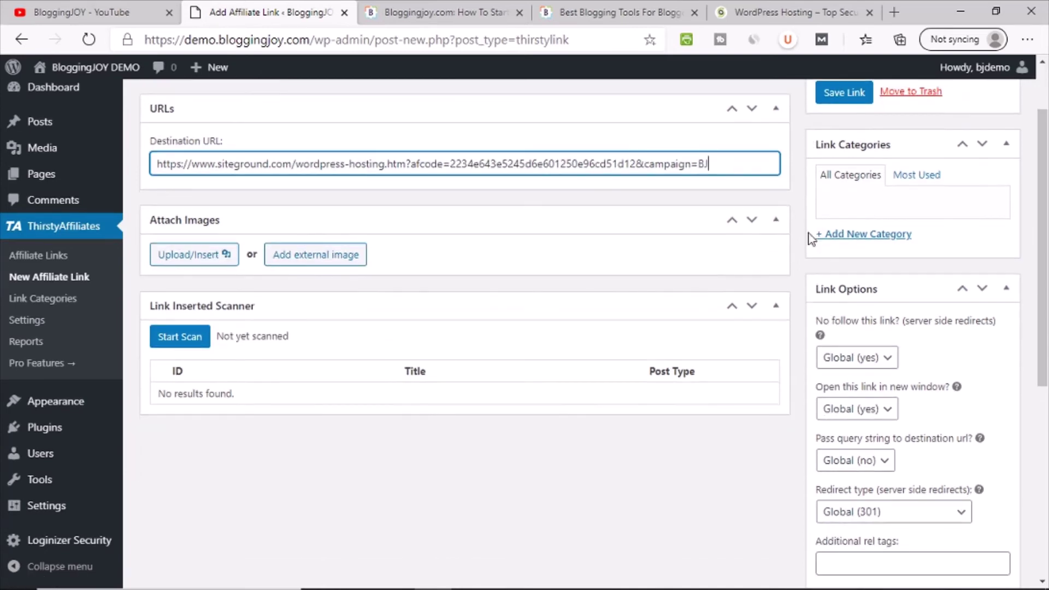
left_click(835, 234)
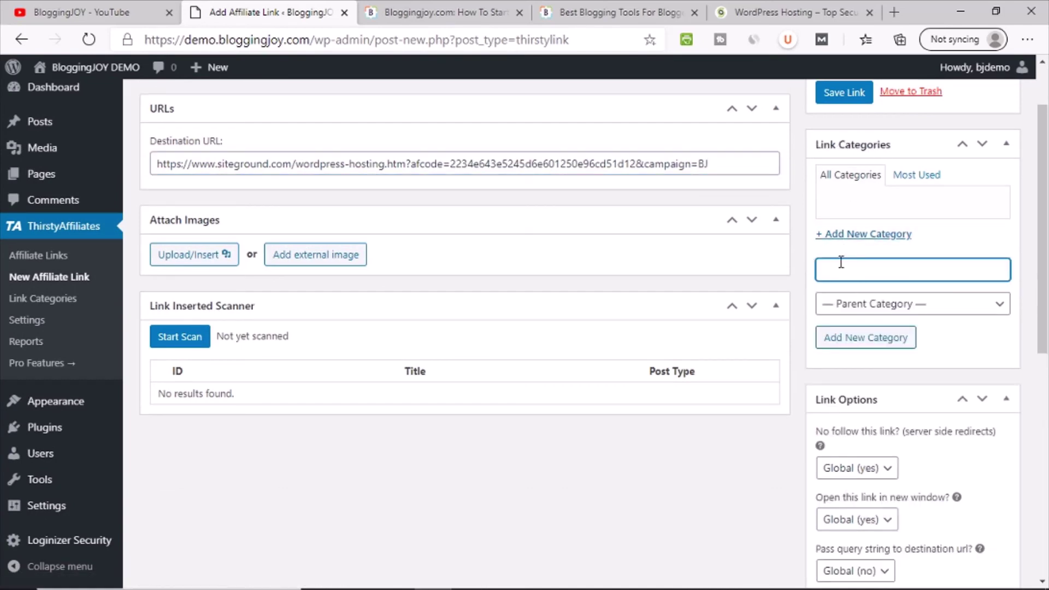
type("Hosting")
left_click(841, 337)
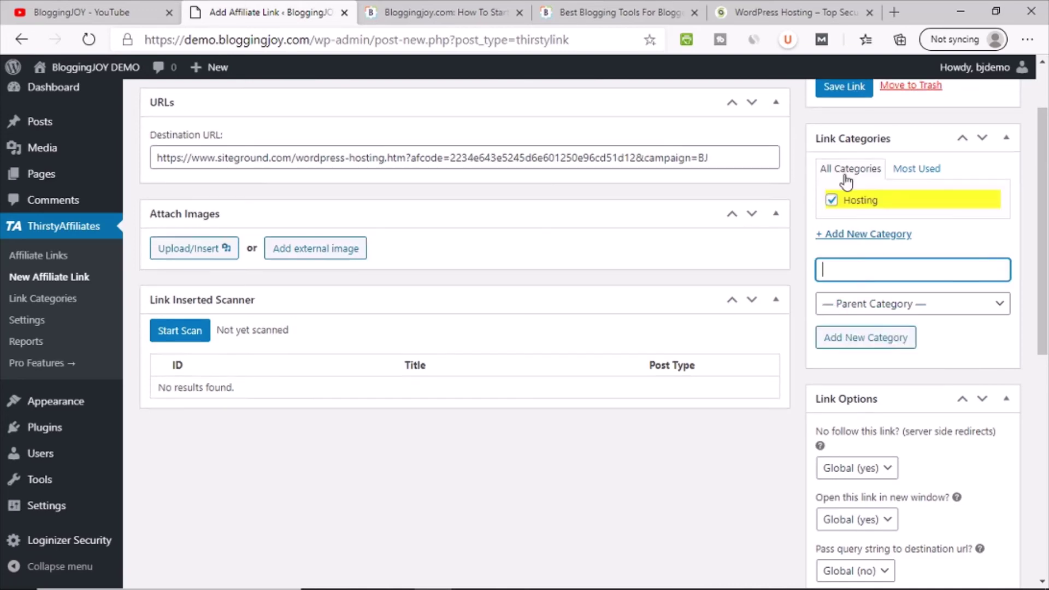
- Check the SiteGround link's nofollow, new window, query string and redirect options, and save the affiliate link
scroll(772, 290, "down", 3)
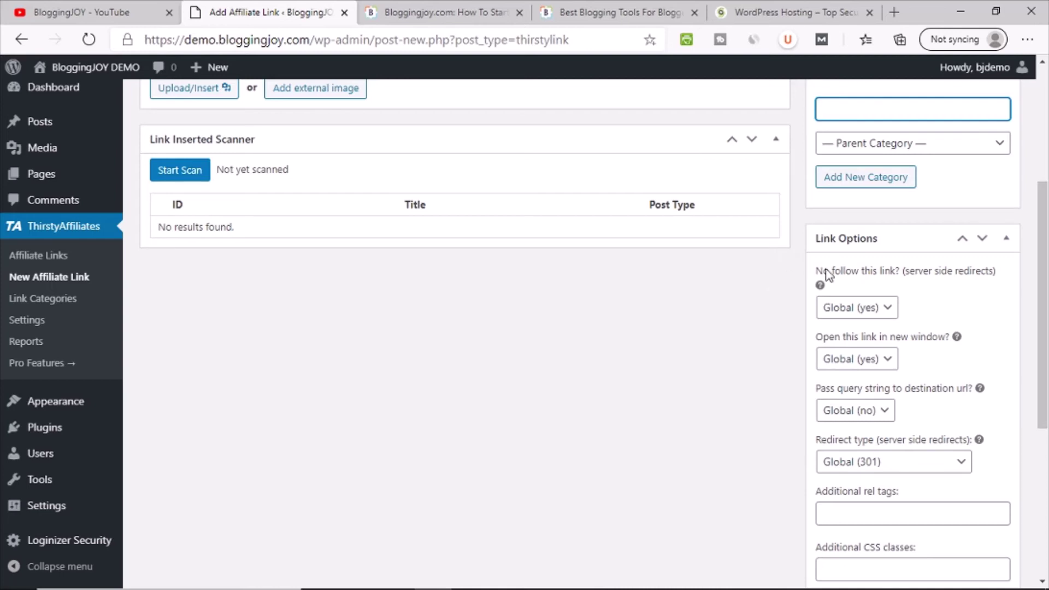
scroll(710, 319, "down", 2)
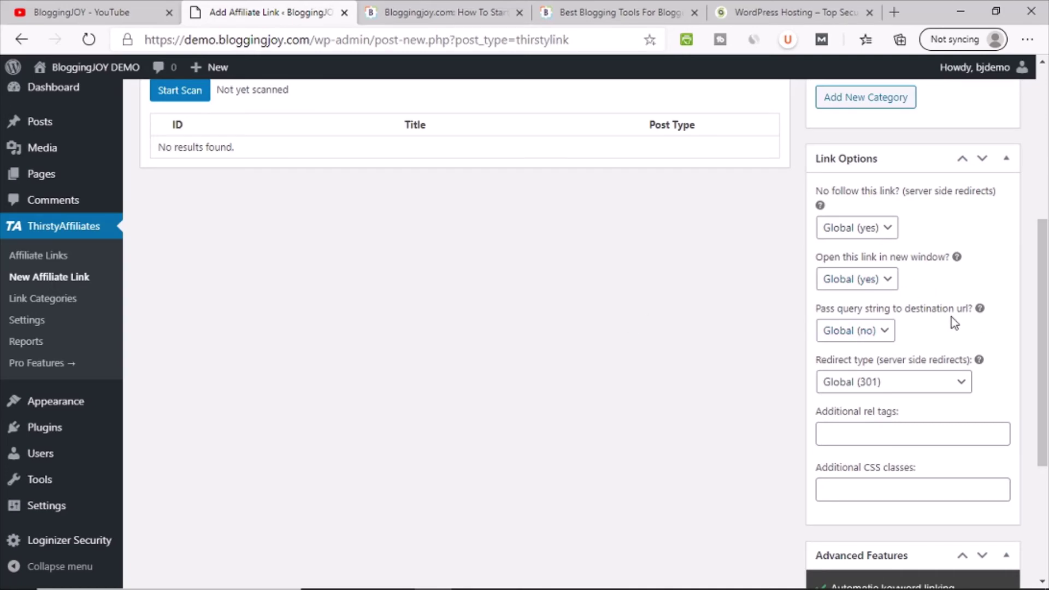
scroll(697, 306, "down", 4)
scroll(691, 307, "down", 2)
scroll(732, 355, "up", 10)
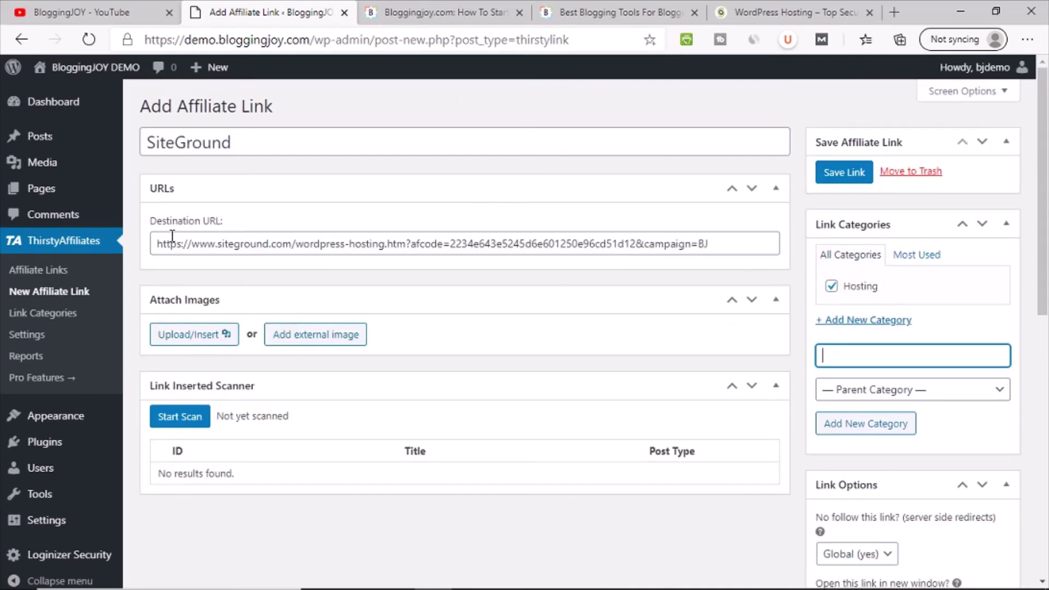
left_click(828, 174)
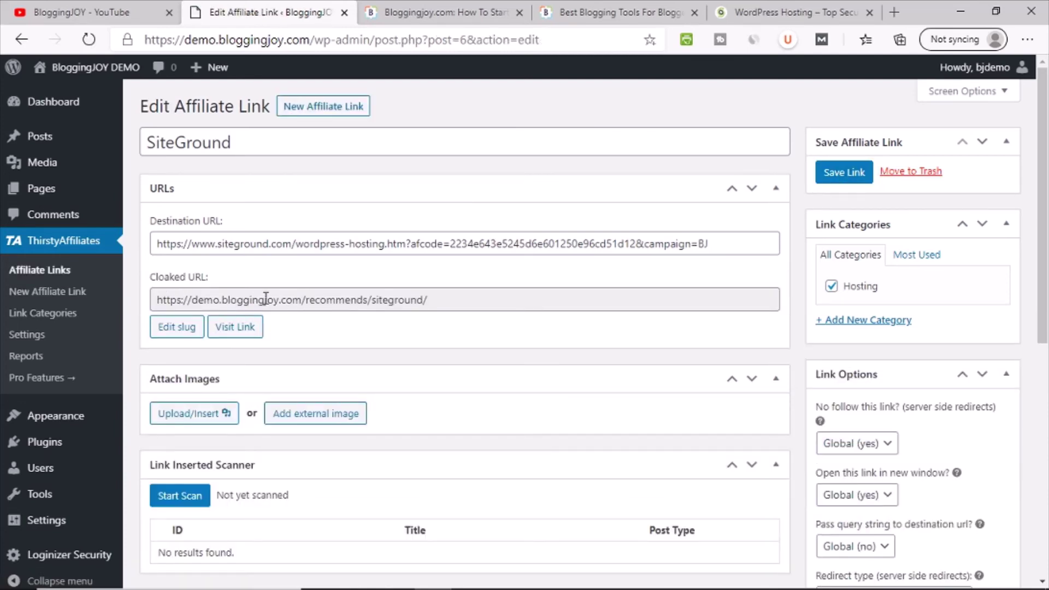
- Compare the SiteGround link's cloaked URL, especially its prefix and slug, with the long destination URL
left_click_drag(299, 301, 428, 301)
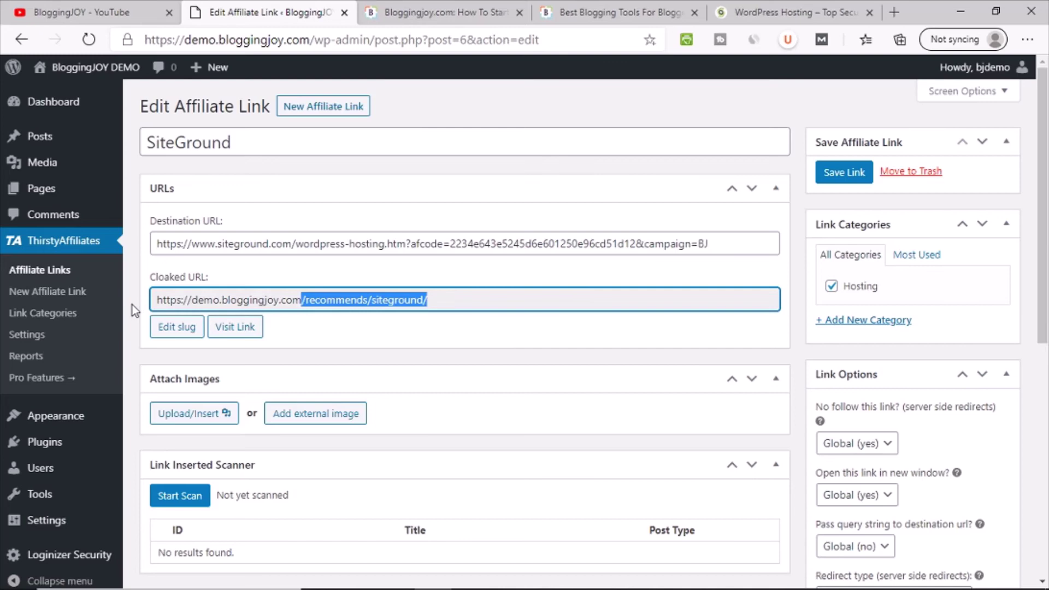
left_click(382, 322)
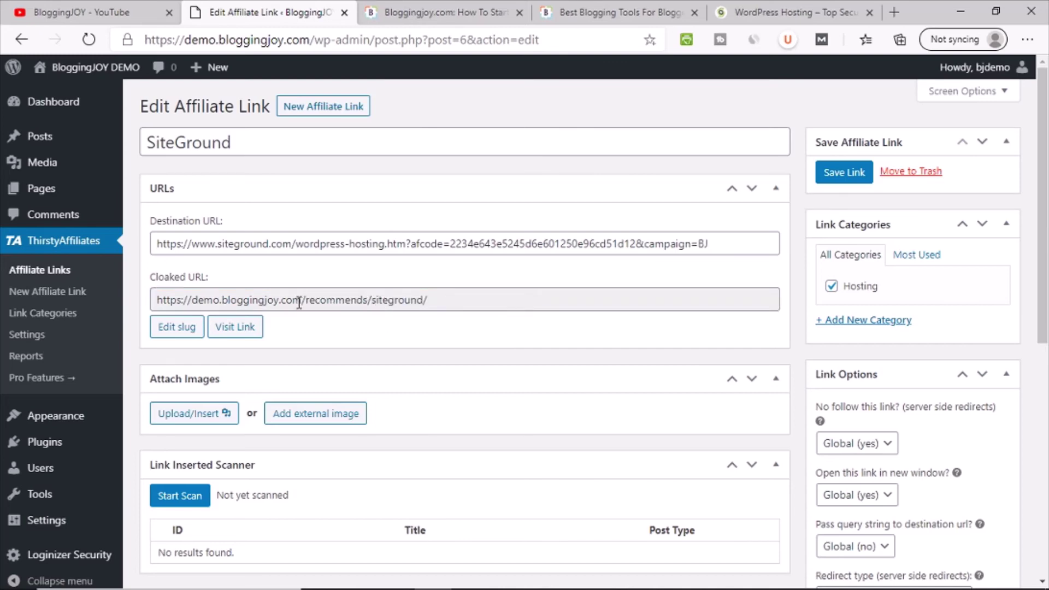
left_click_drag(305, 300, 436, 302)
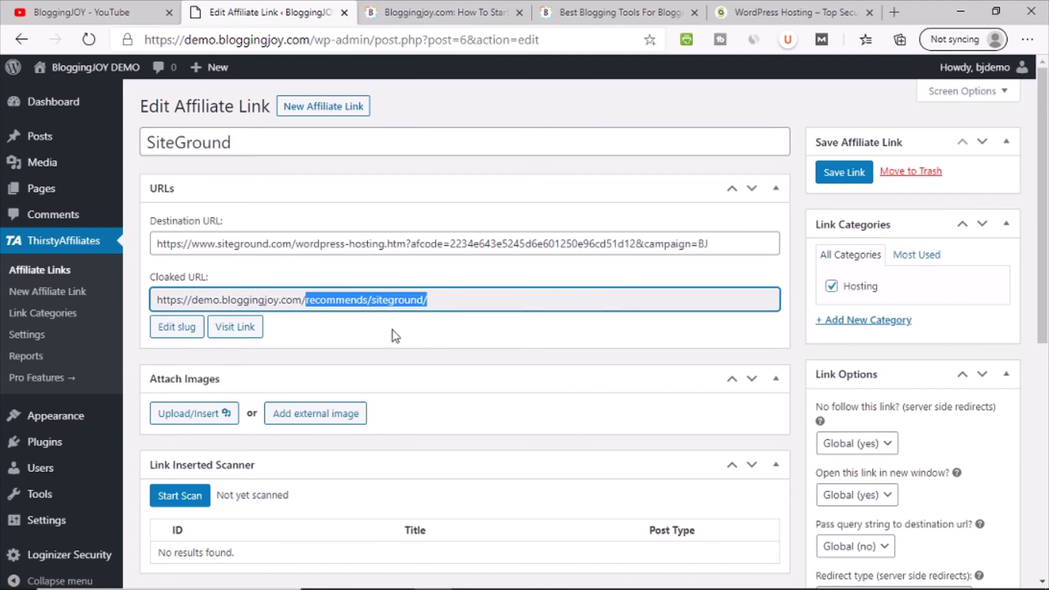
left_click(366, 340)
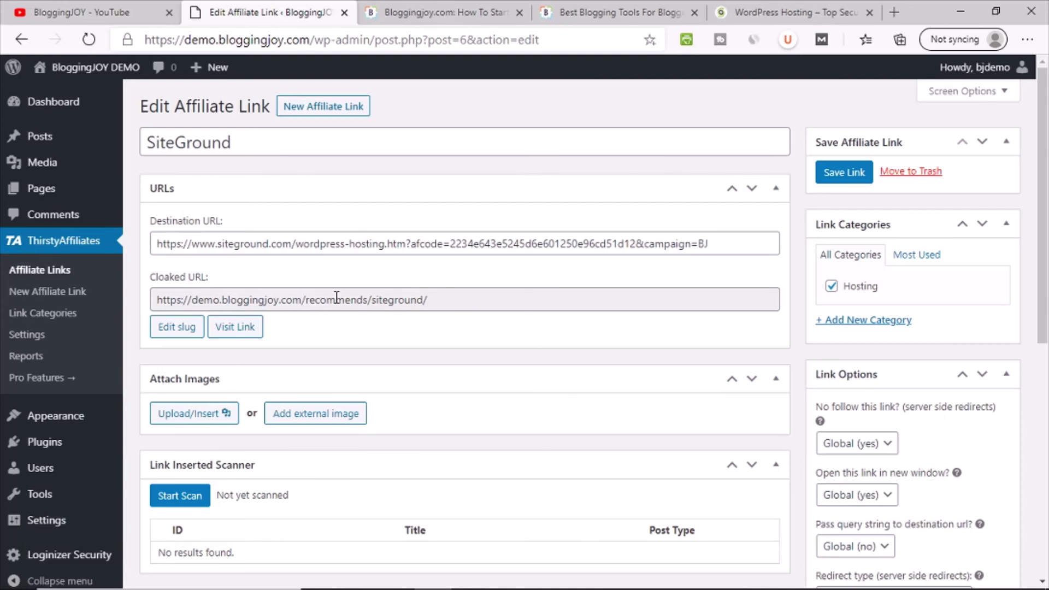
left_click(409, 298)
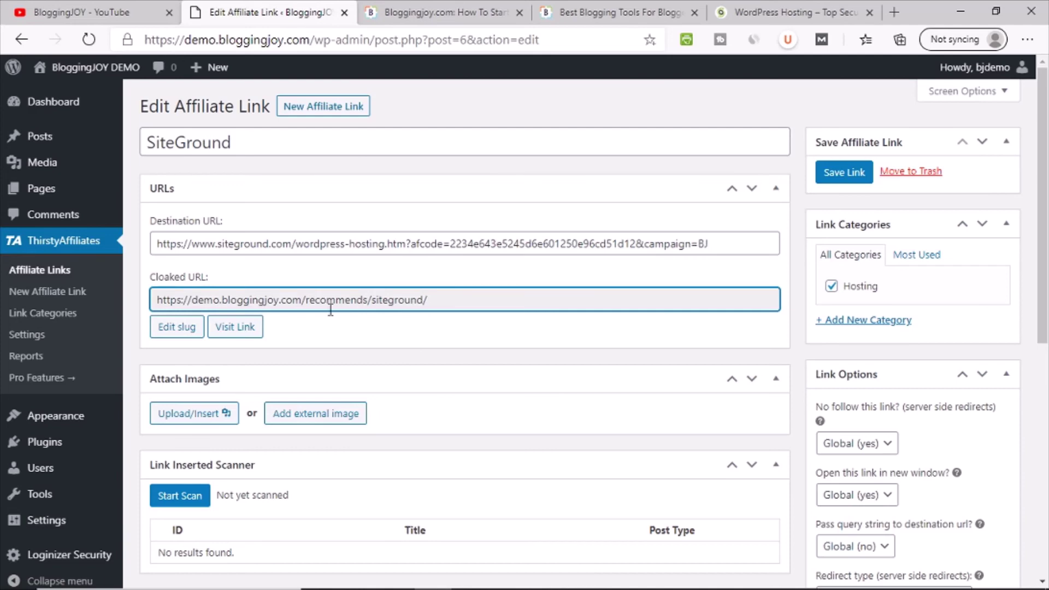
left_click(313, 244)
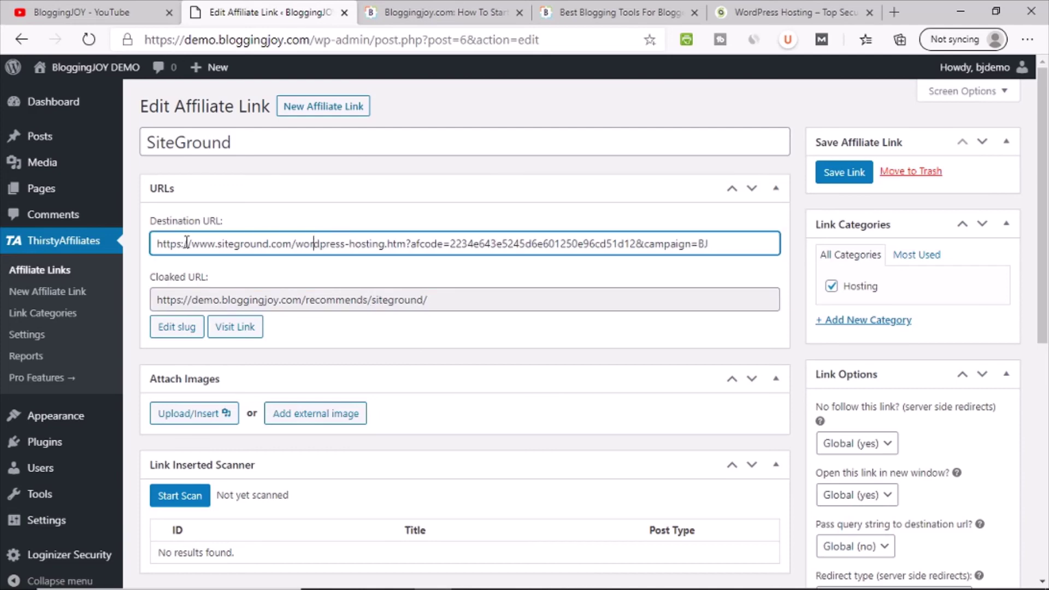
left_click_drag(156, 244, 719, 241)
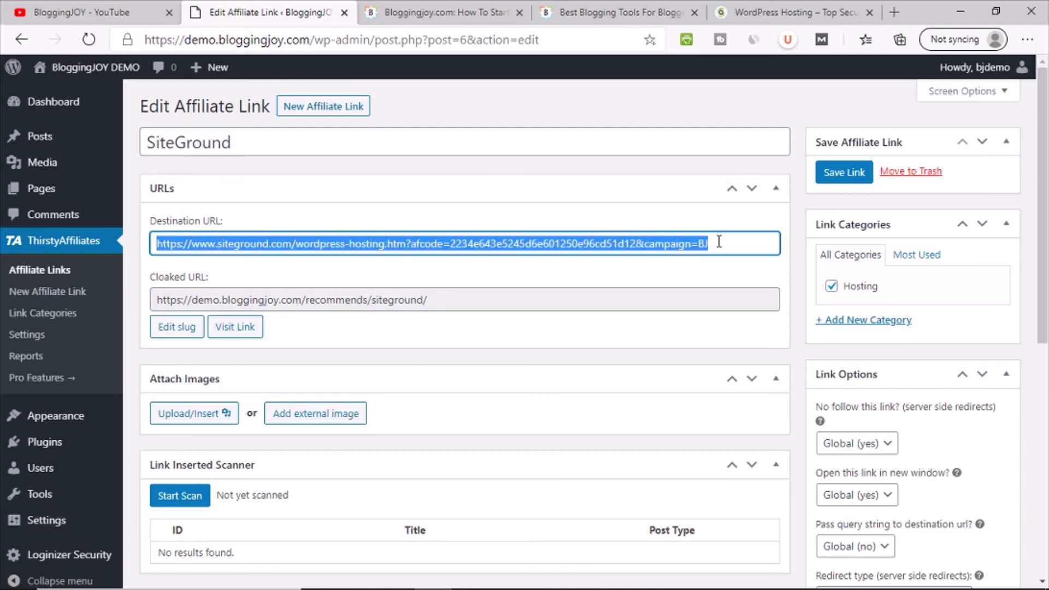
left_click(564, 277)
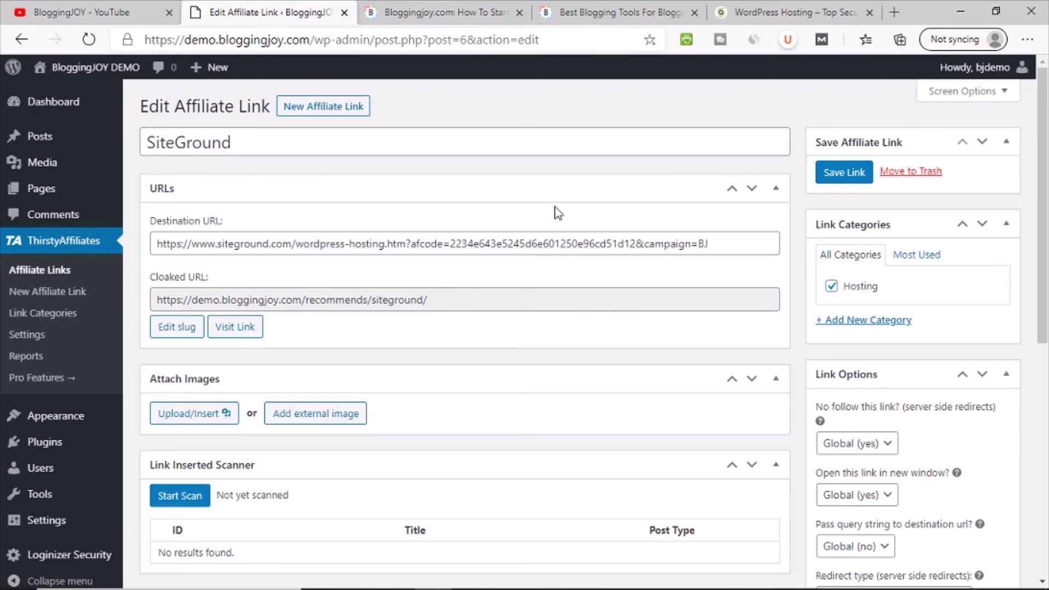
left_click(385, 247)
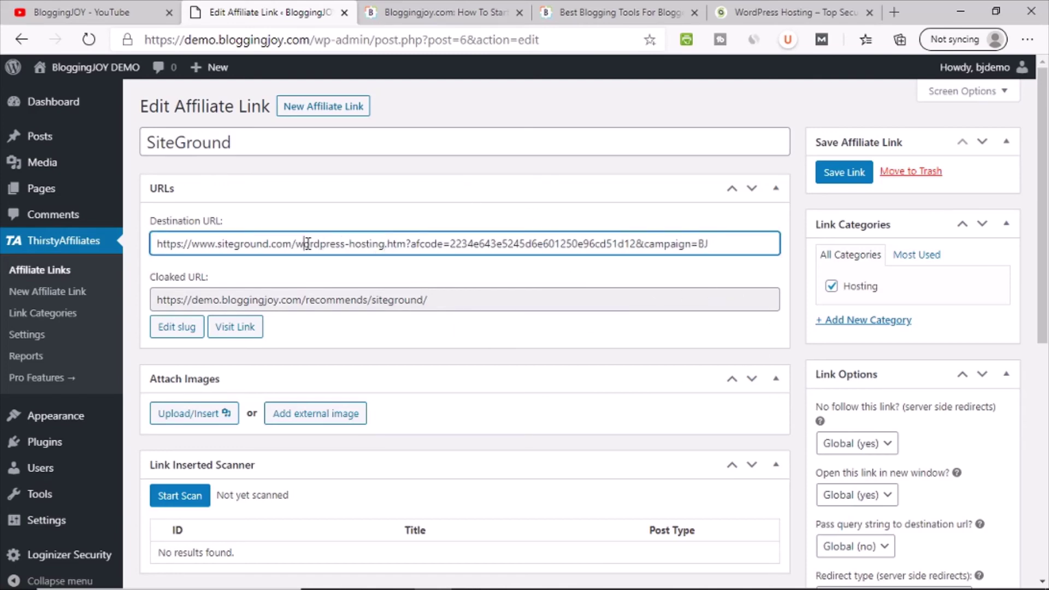
triple_click(393, 302)
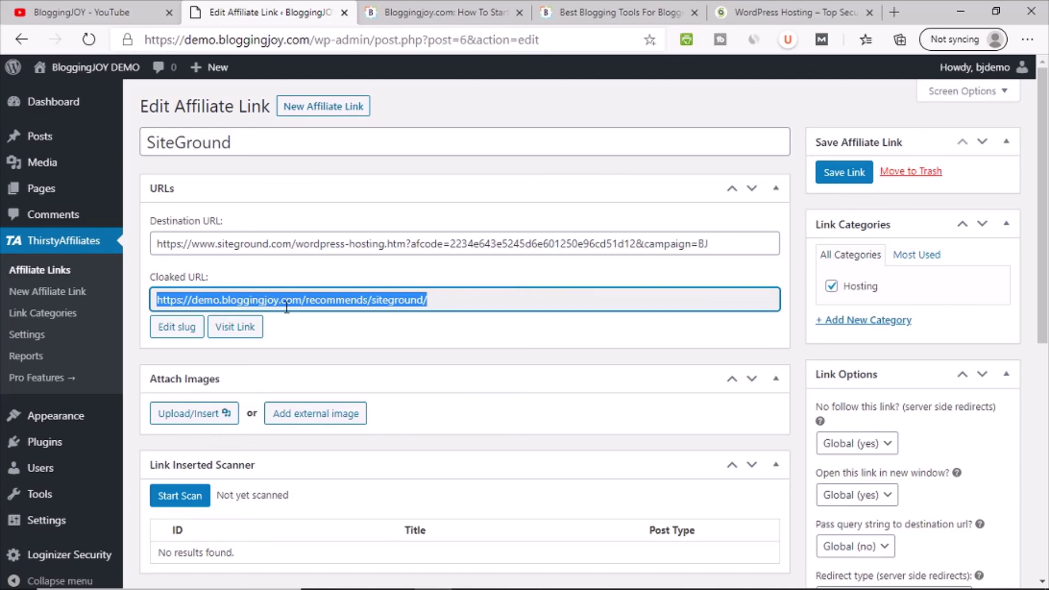
left_click(303, 300)
left_click(385, 246)
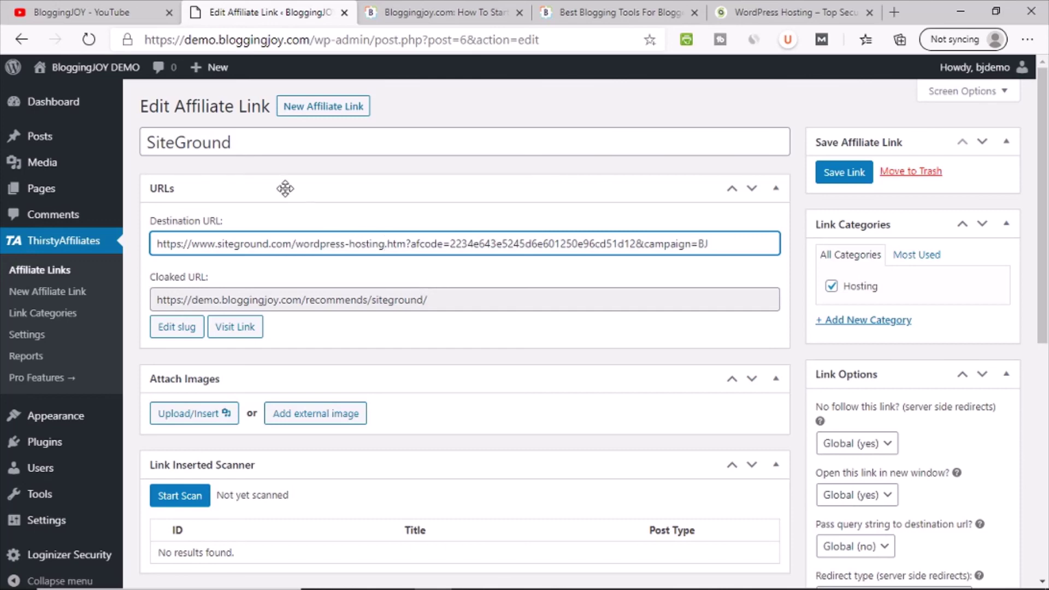
- Switch to the BloggingJOY YouTube channel and look through the video sections on its home page
left_click(104, 8)
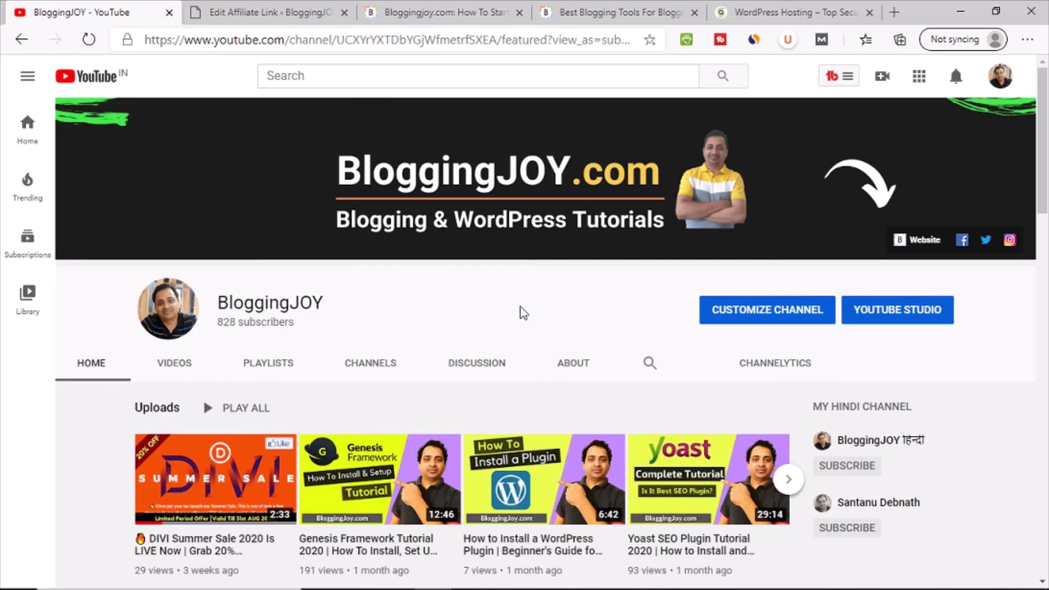
scroll(522, 313, "down", 7)
scroll(522, 313, "down", 10)
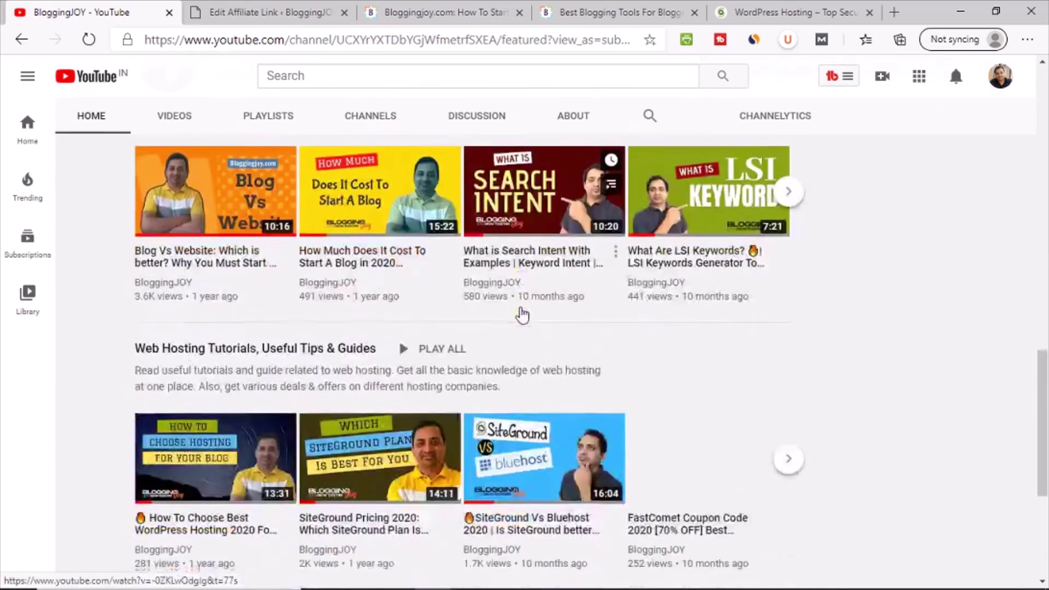
scroll(519, 312, "up", 10)
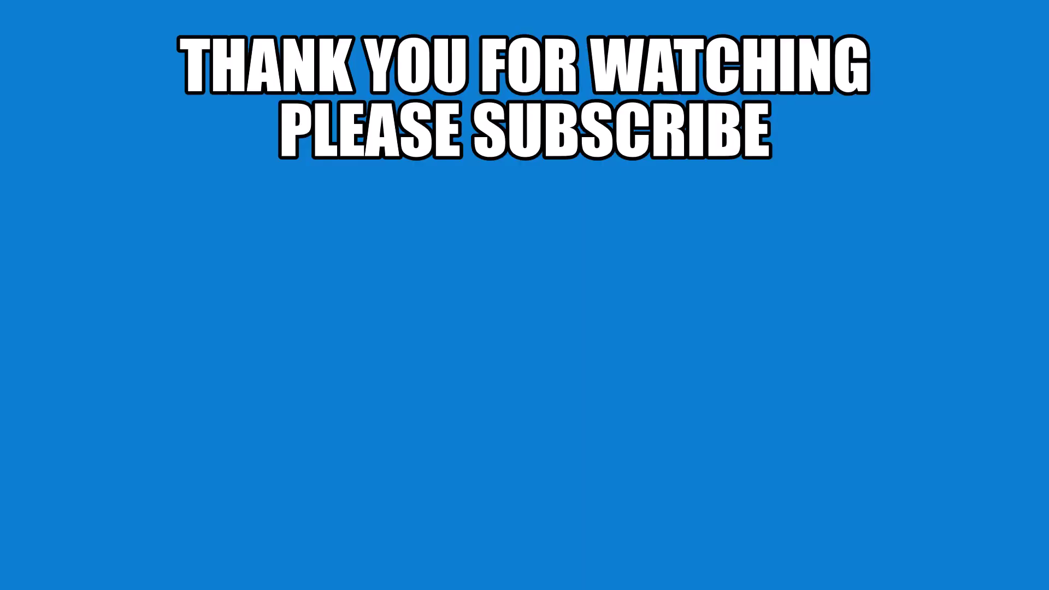